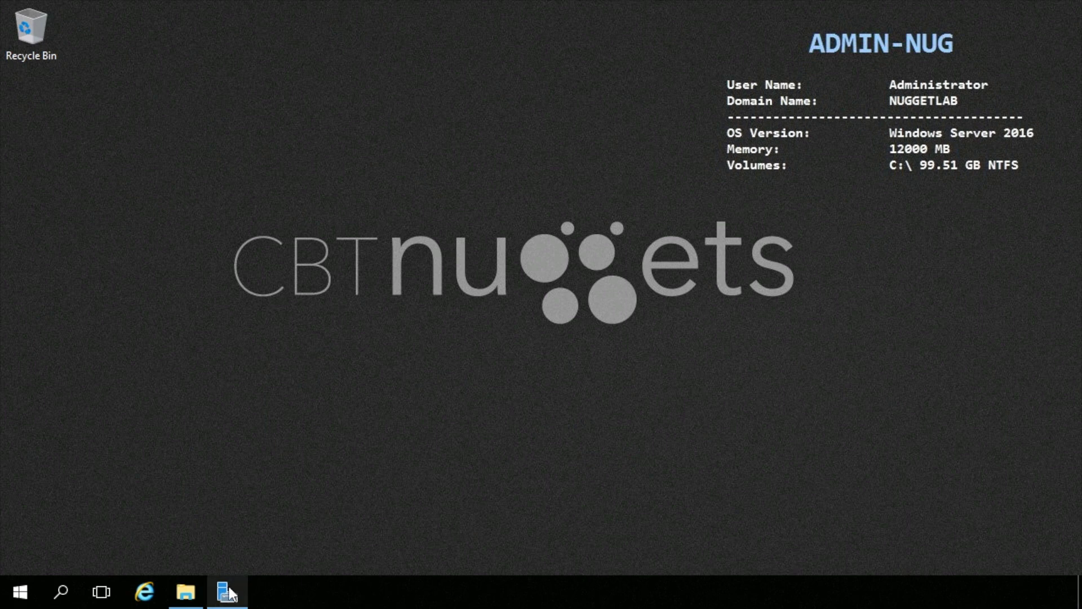
Restore Server Manager and display ADMIN-NUG's Local Server properties and its 46 events.
mouse_move(231, 589)
click(241, 566)
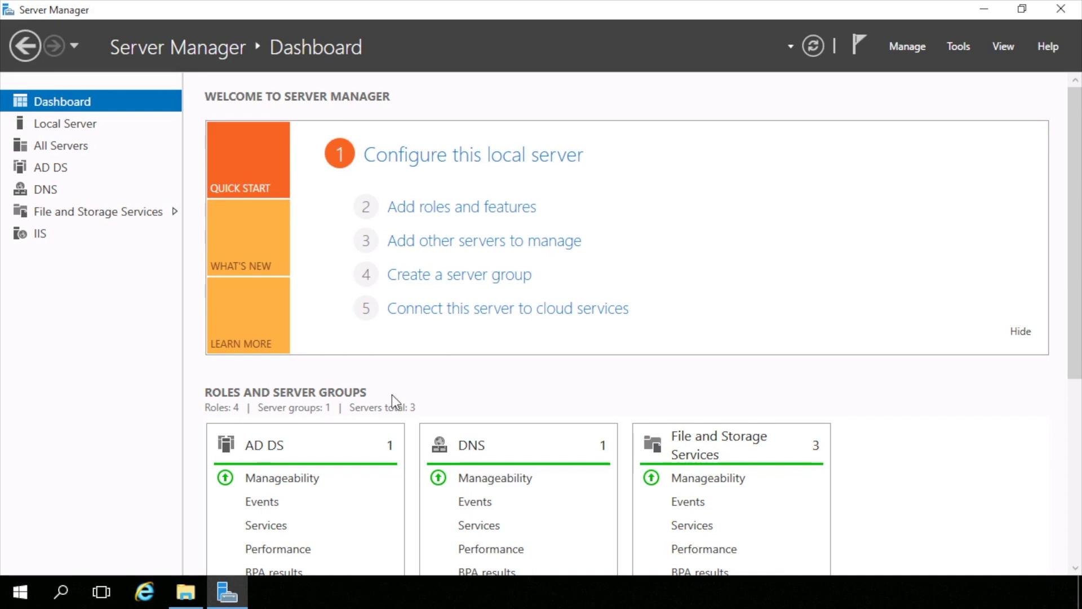
click(952, 45)
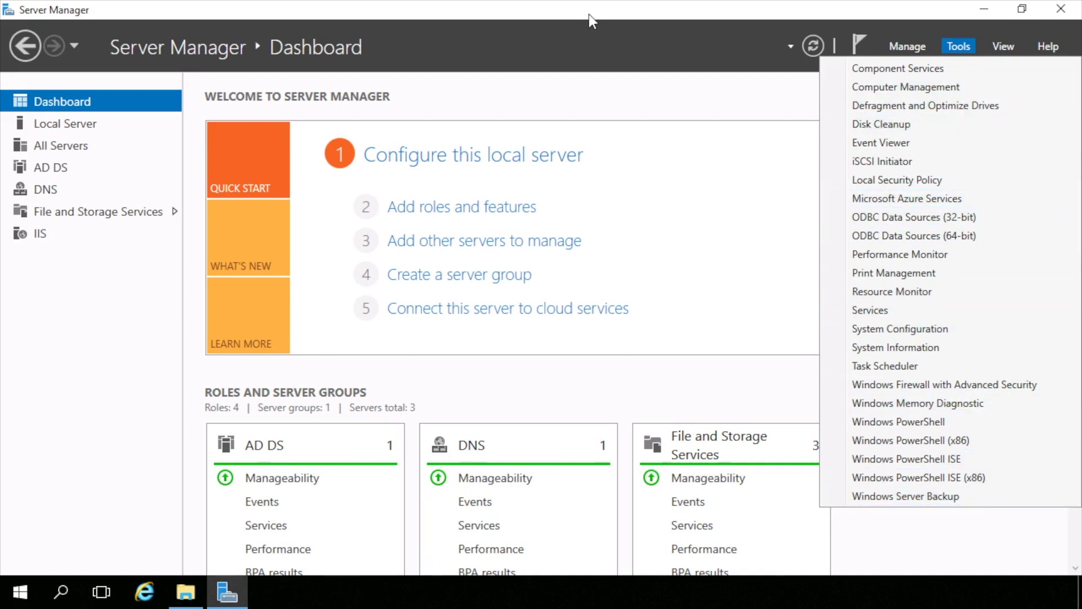
click(592, 112)
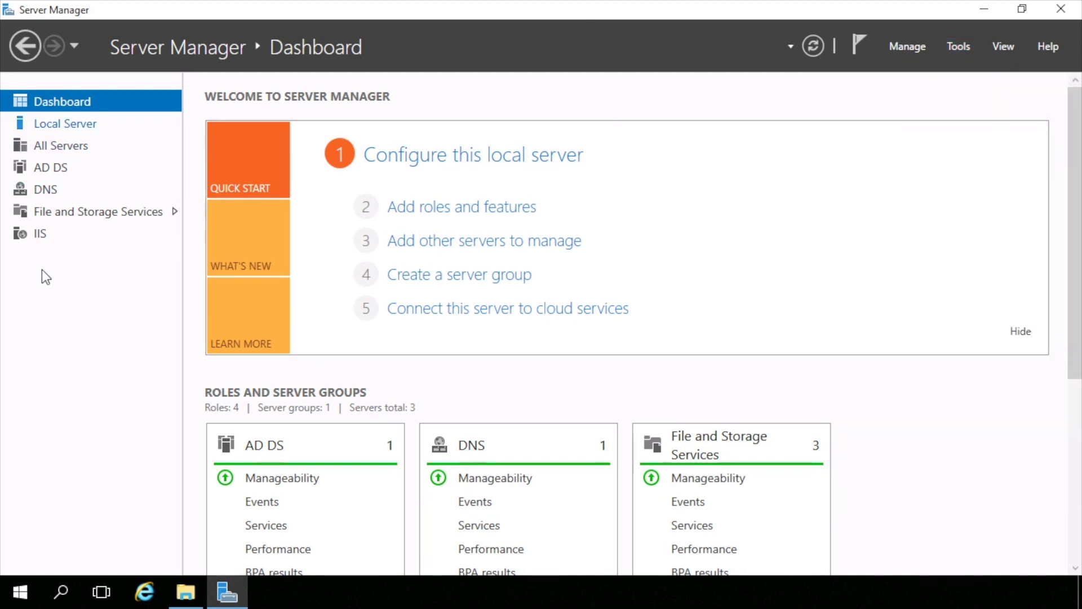
click(68, 125)
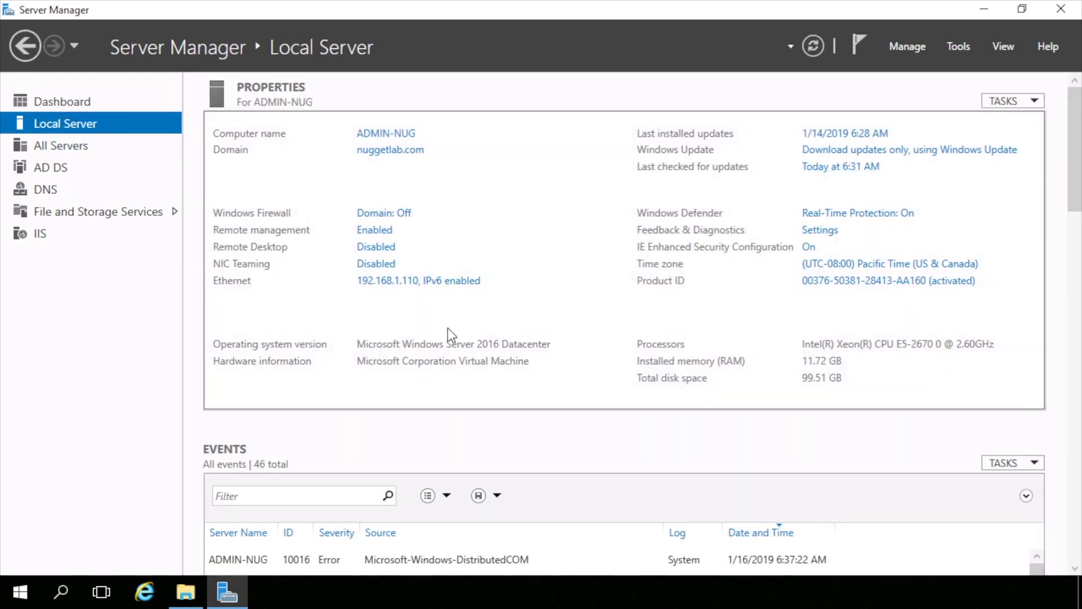
On All Servers, review ADMIN-NUG and DC-NUG events and DC-NUG's Active Directory Domain Services role.
click(111, 148)
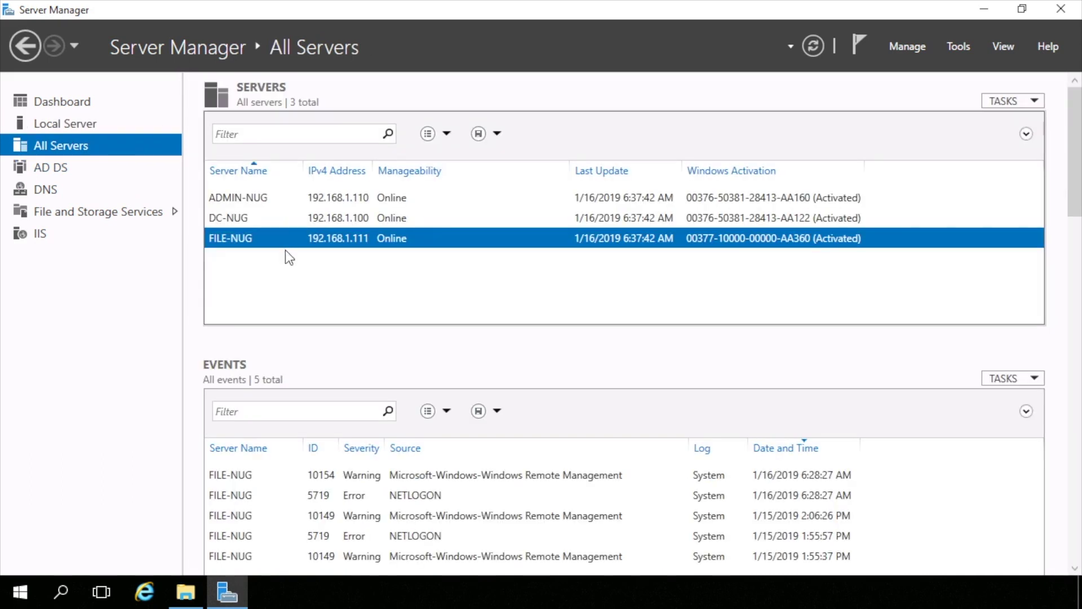
click(282, 206)
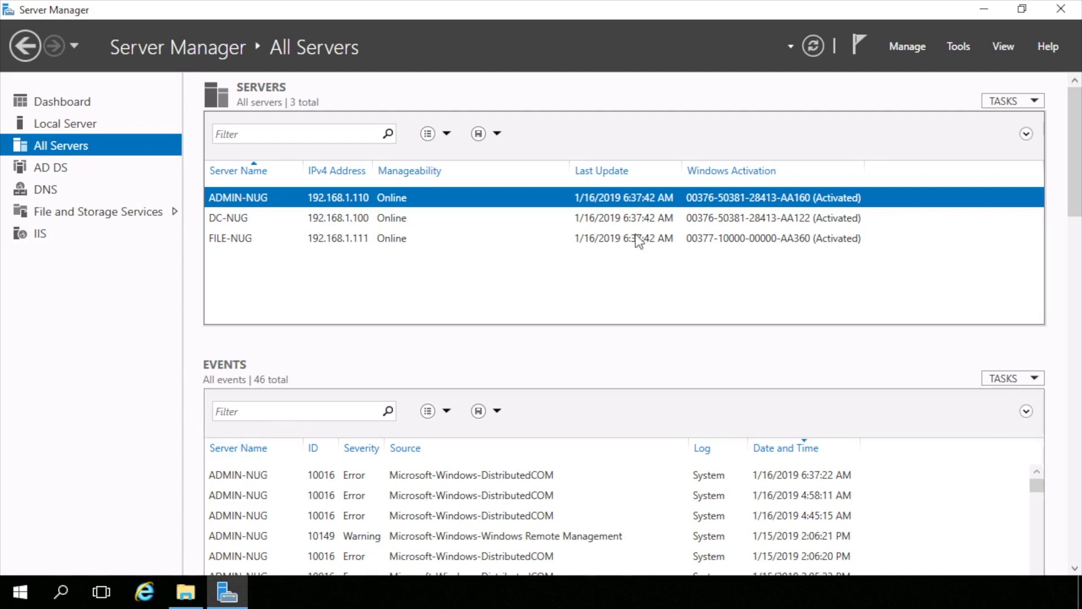
click(417, 219)
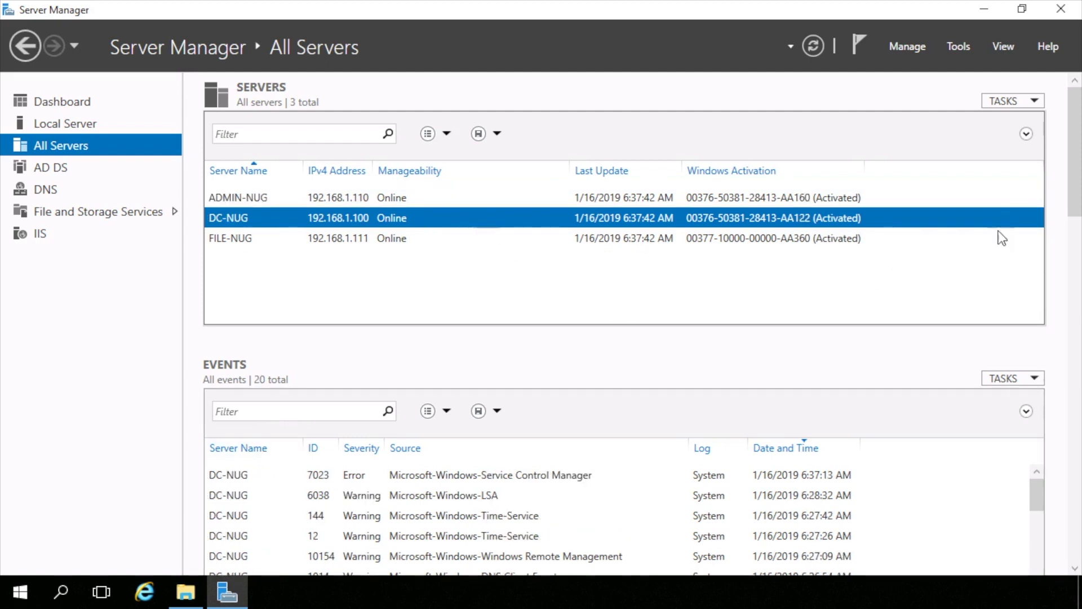
drag(1077, 169, 1047, 553)
click(411, 427)
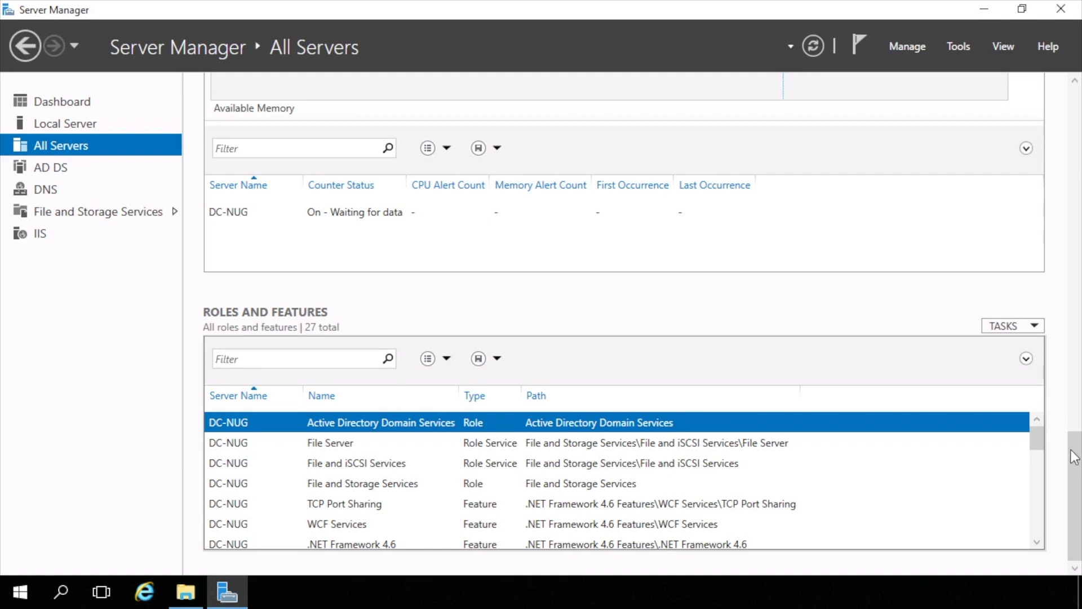
drag(1074, 456, 1073, 111)
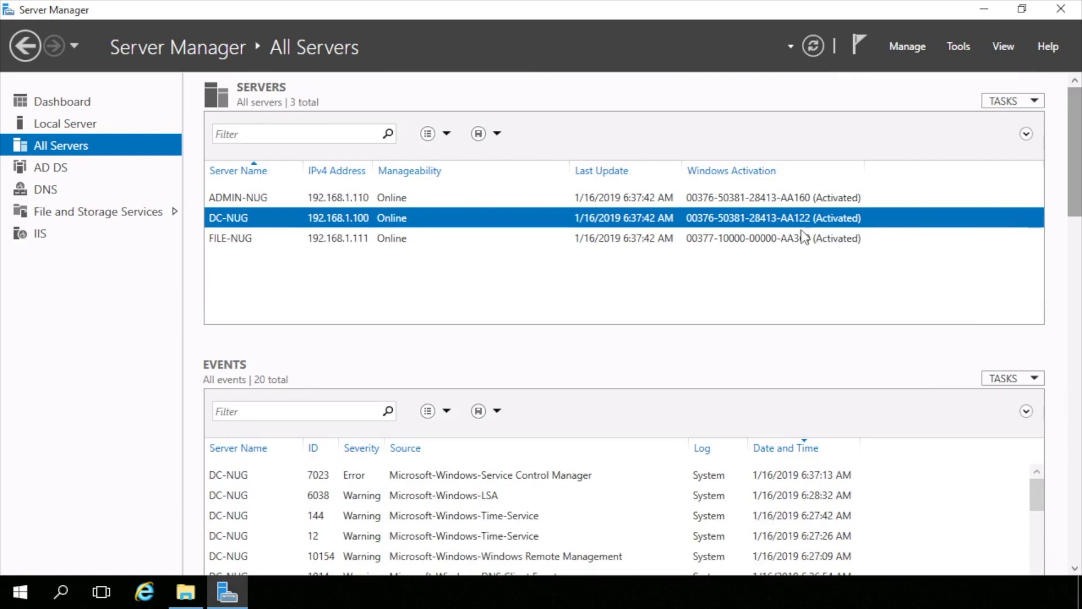
Review FILE-NUG's events and its File Server role, then minimize Server Manager.
click(401, 239)
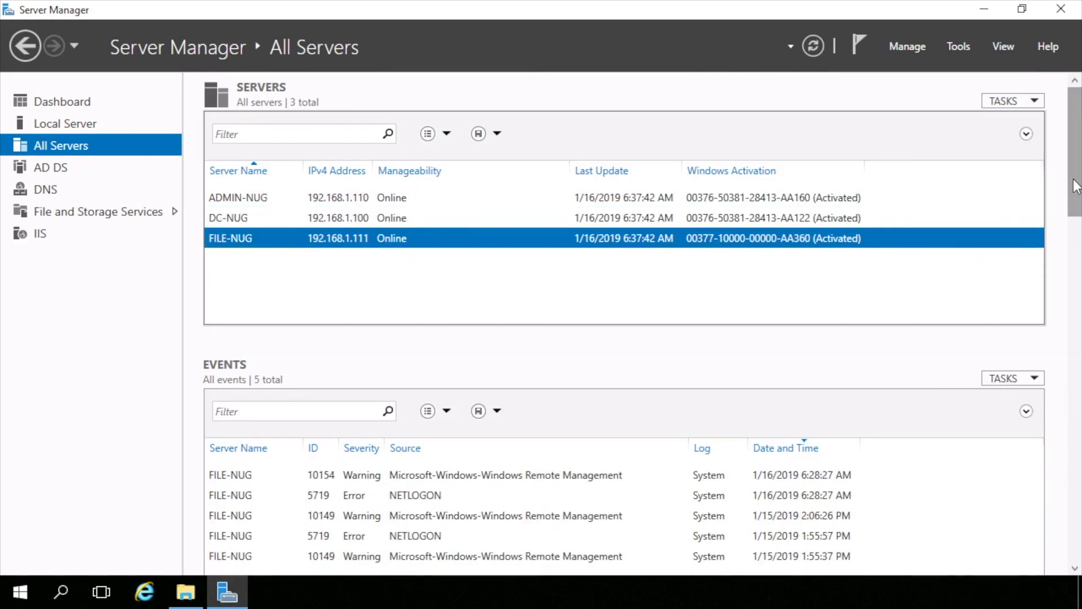
drag(1075, 186, 1045, 550)
click(370, 449)
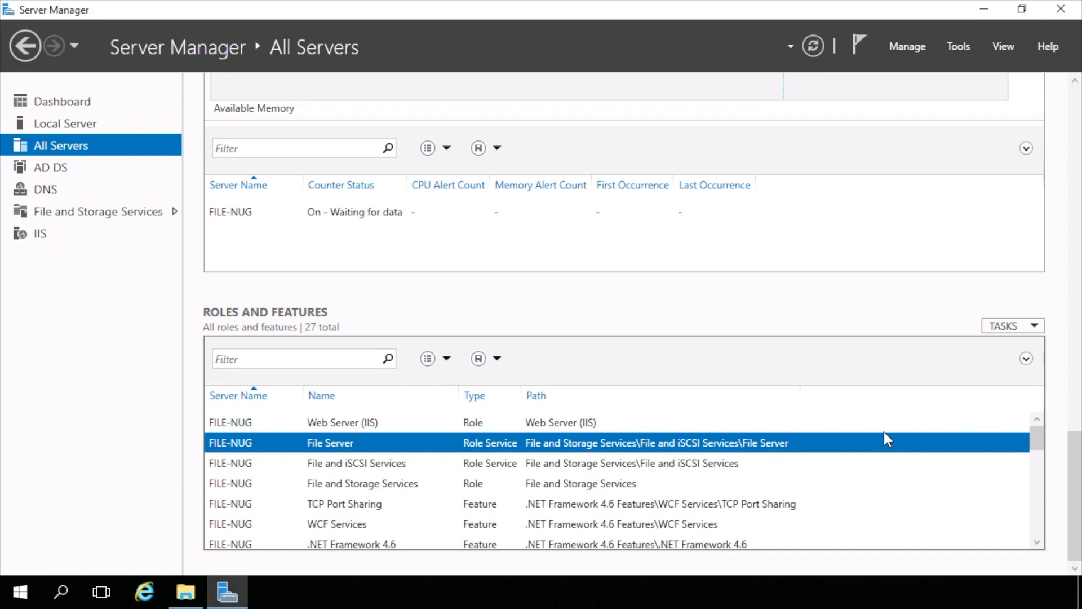
drag(1065, 476, 1068, 127)
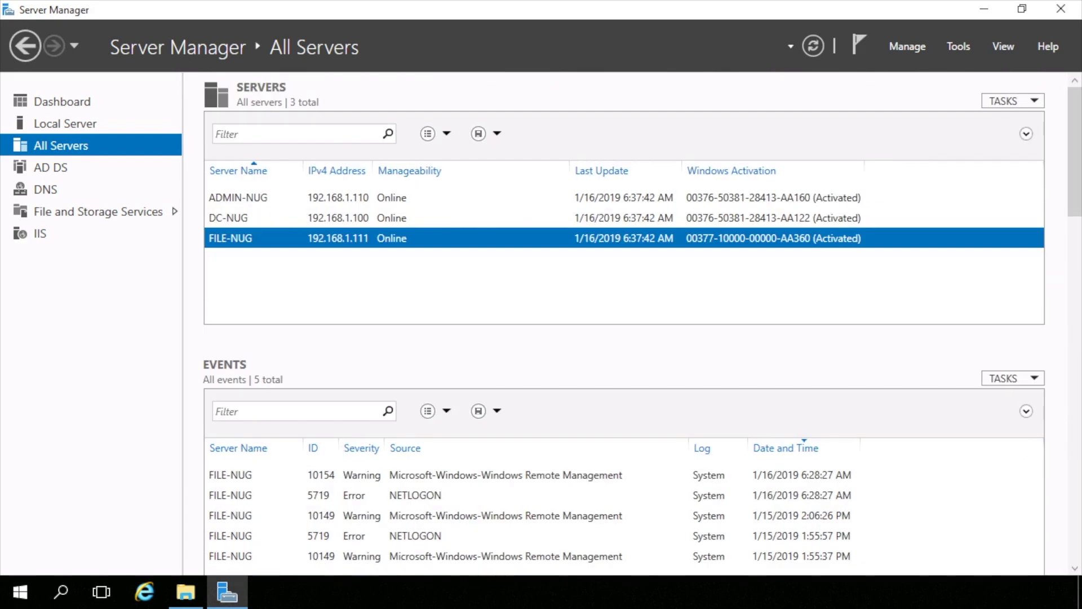
click(984, 9)
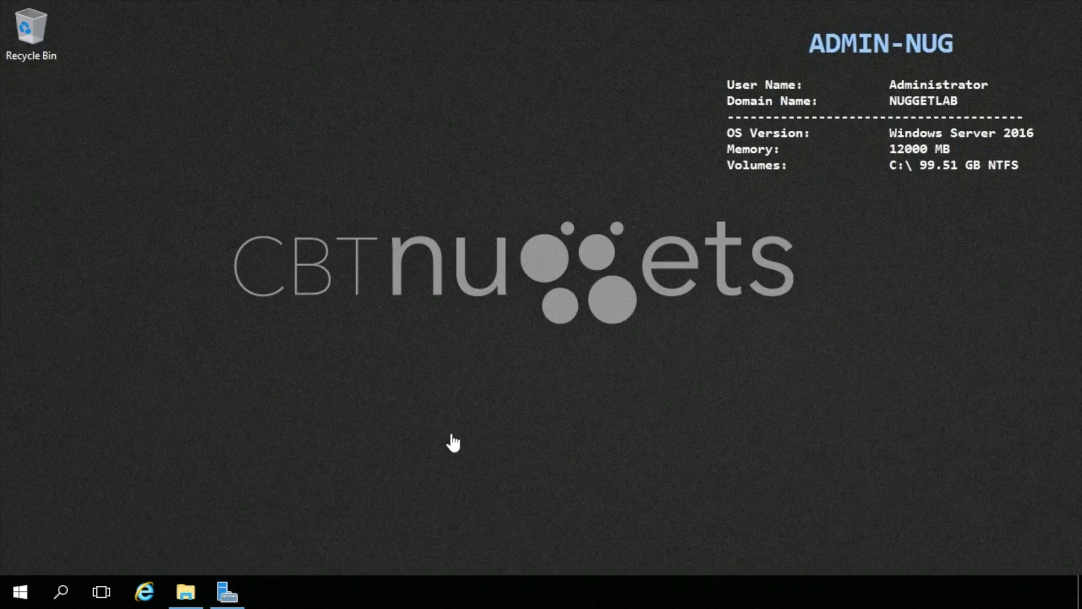
Open File Explorer at the \\file-nug network location.
click(190, 593)
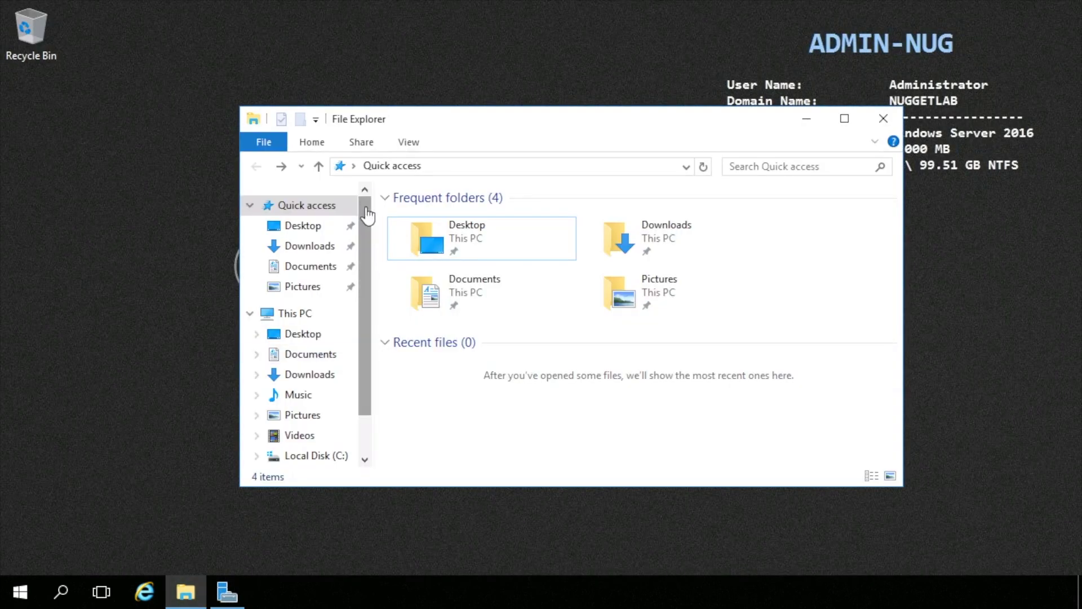
click(345, 169)
text(\\fil)
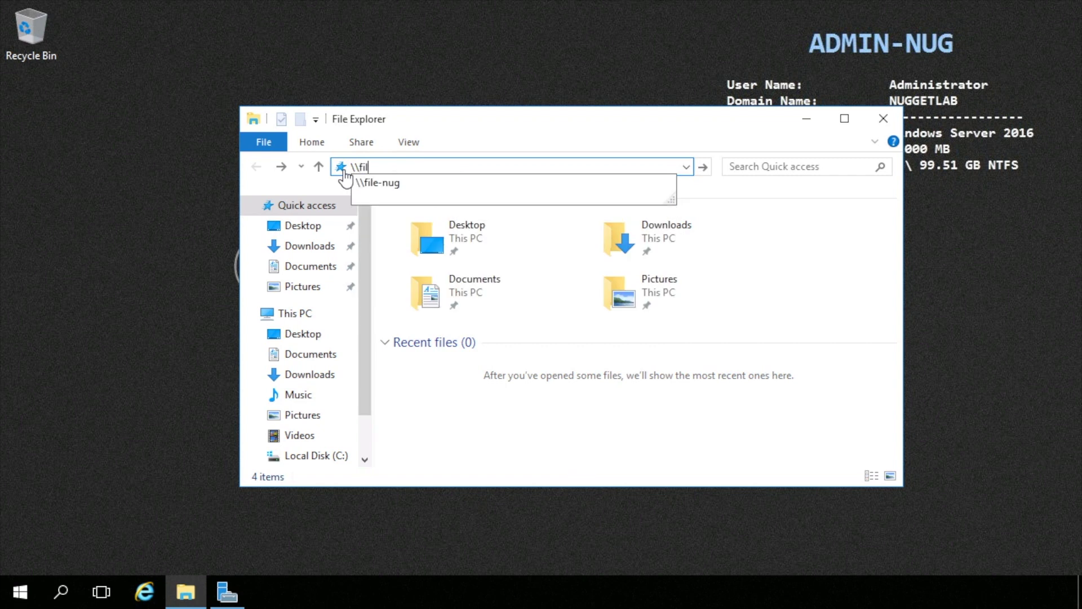
text(e-nug)
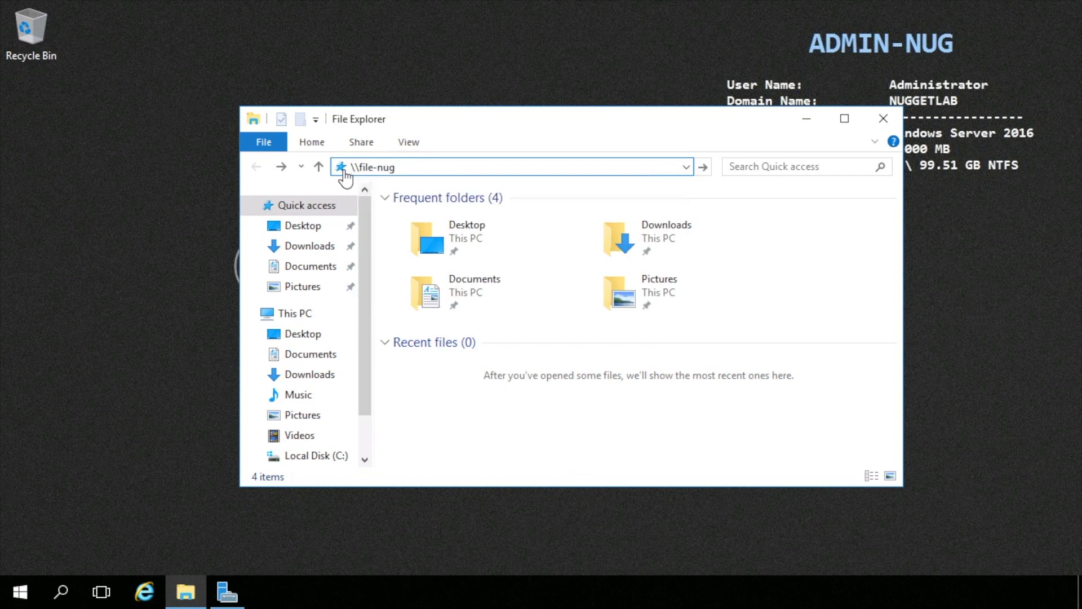
key(Return)
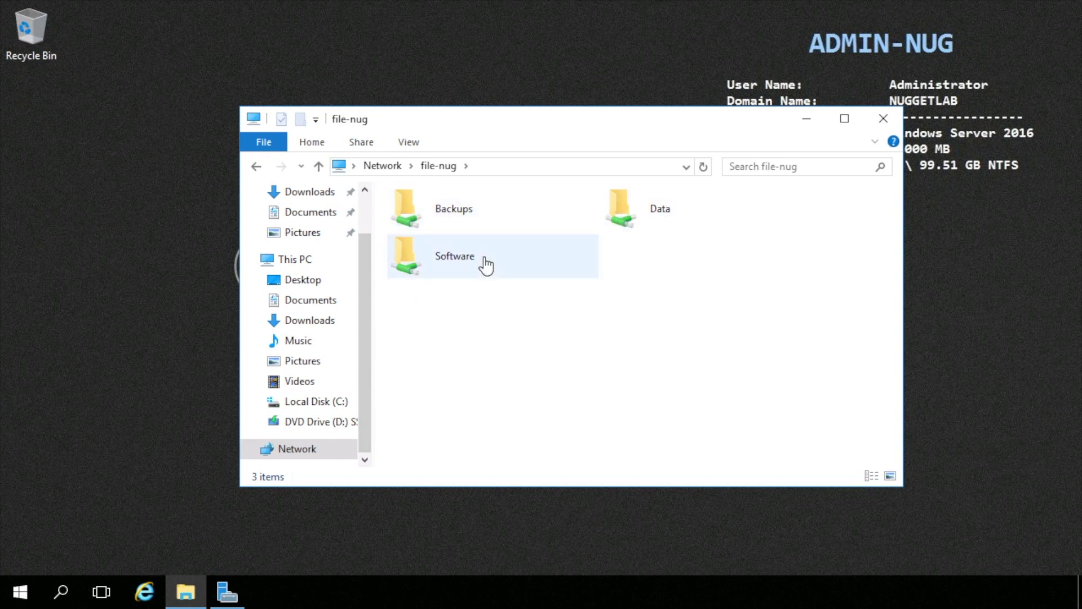
Open the Data, Software and Backups shares in turn, ending in the empty Backups share.
double_click(674, 206)
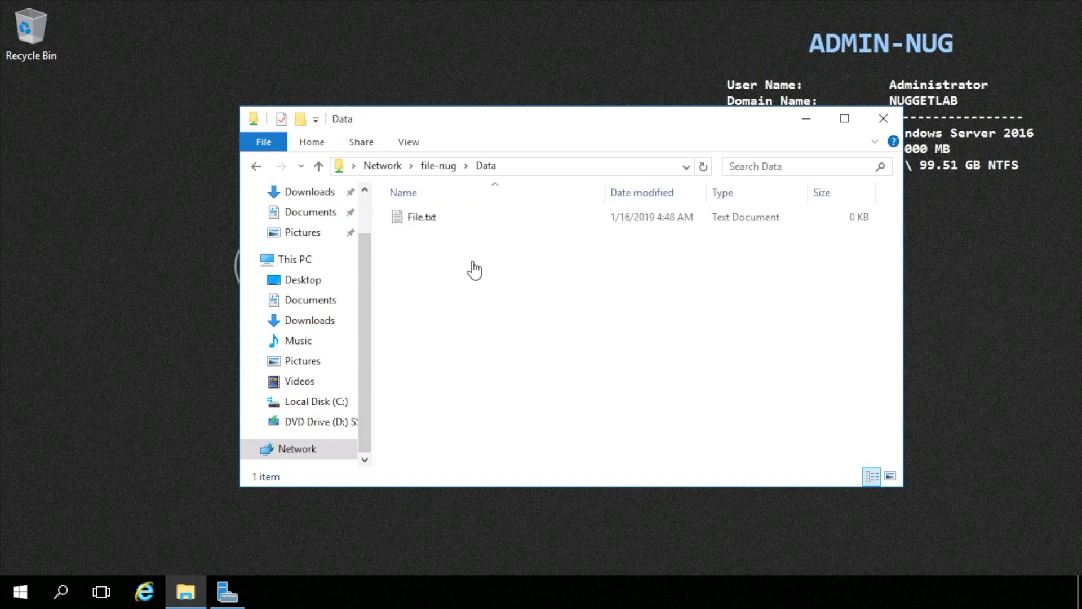
click(445, 166)
double_click(438, 260)
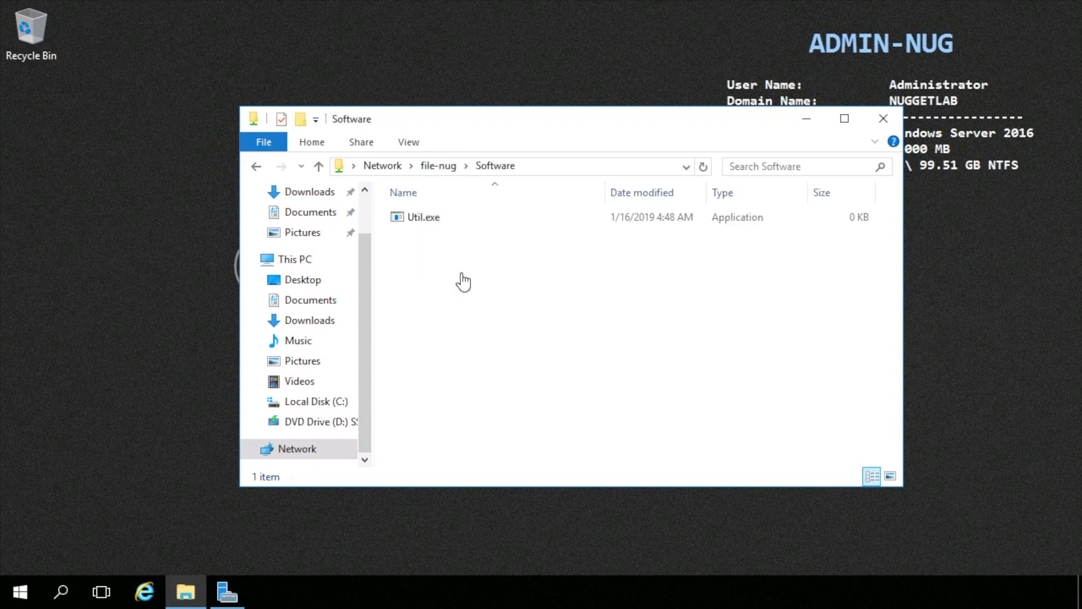
click(445, 166)
double_click(437, 212)
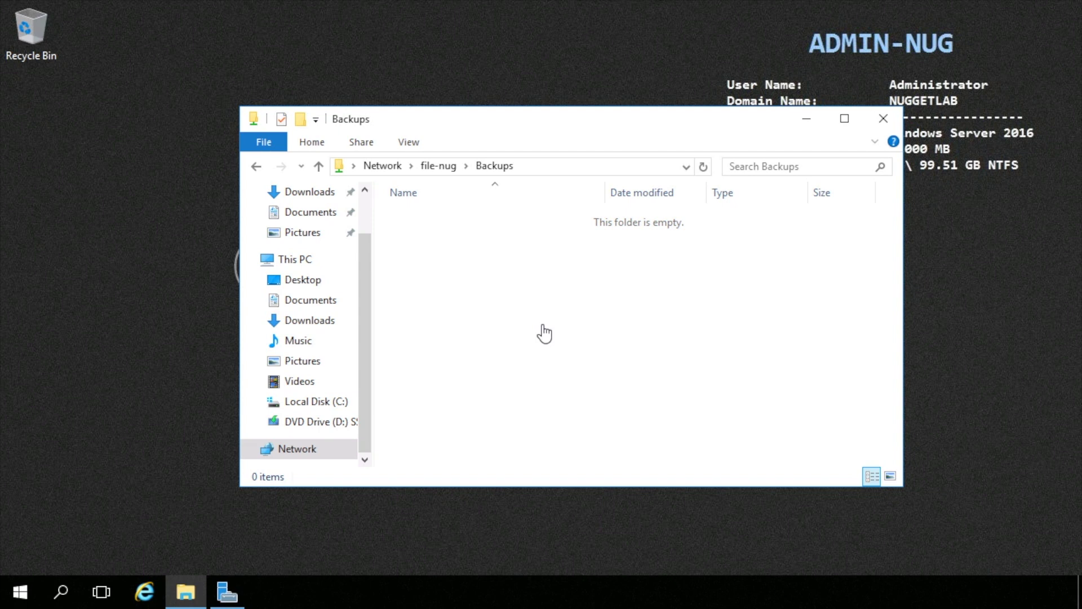
Launch Performance Monitor from Server Manager Tools and show its live graph under Monitoring Tools.
click(227, 592)
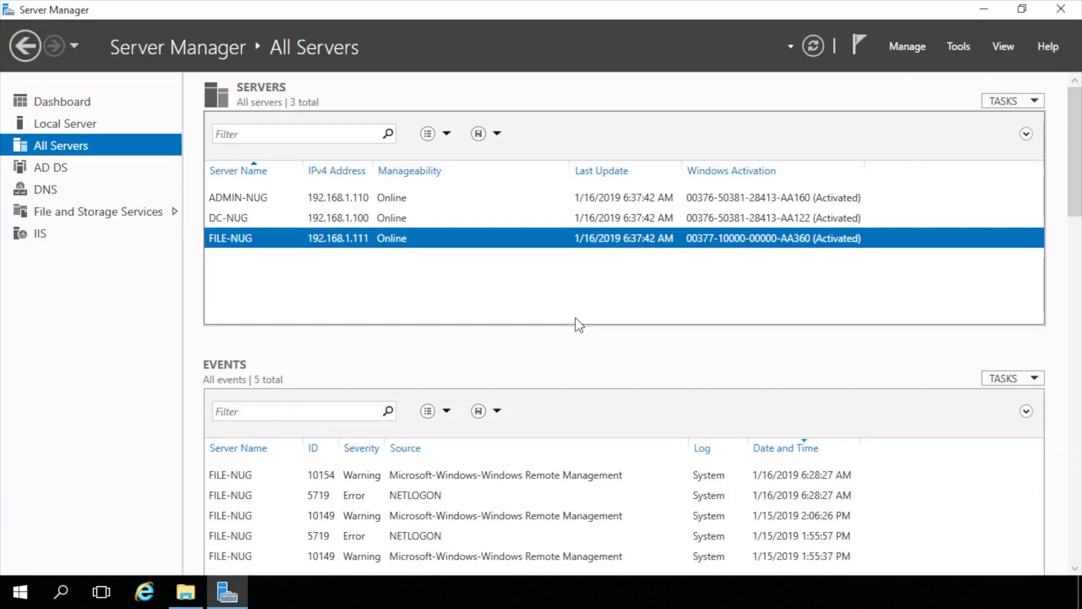
click(958, 44)
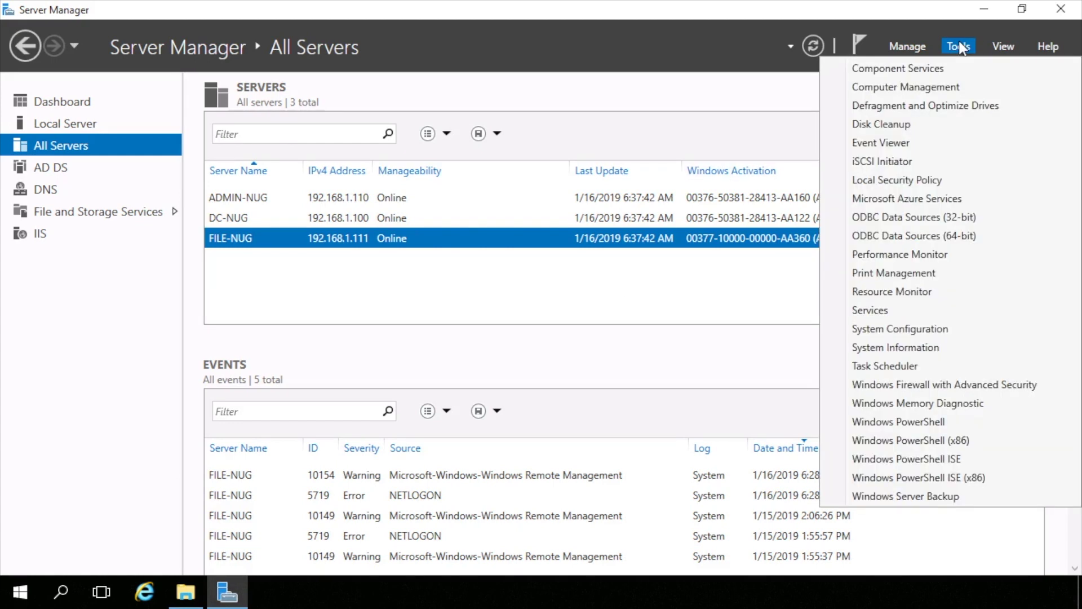
click(907, 255)
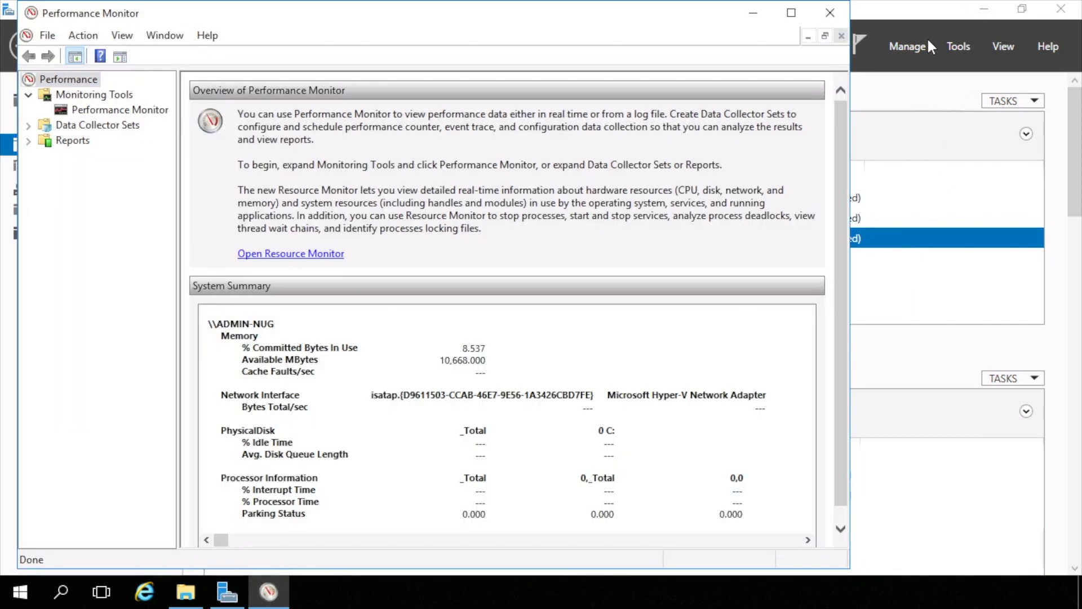
click(984, 9)
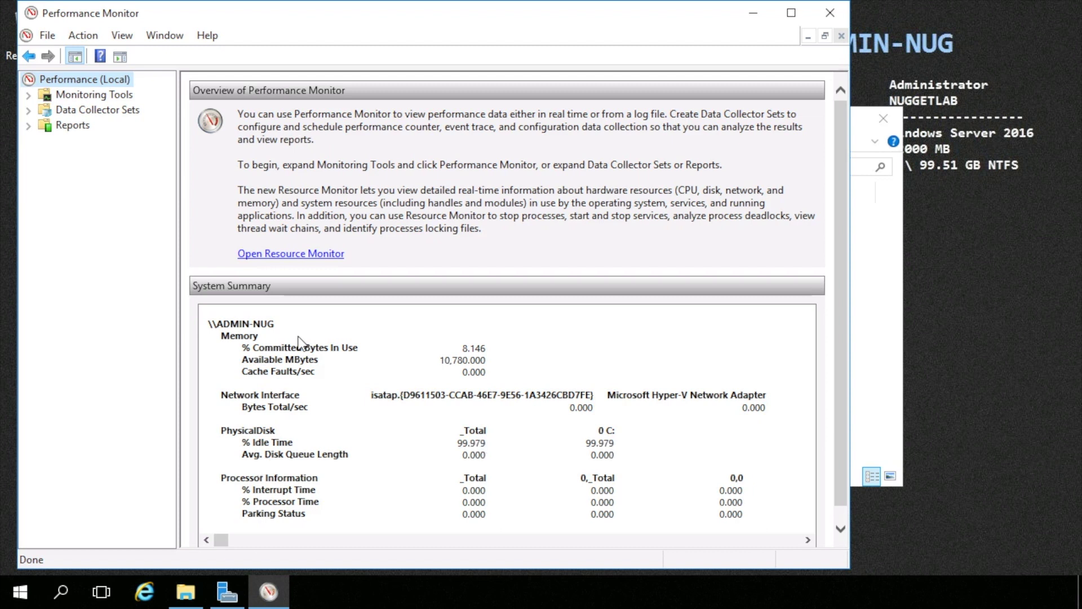
click(29, 94)
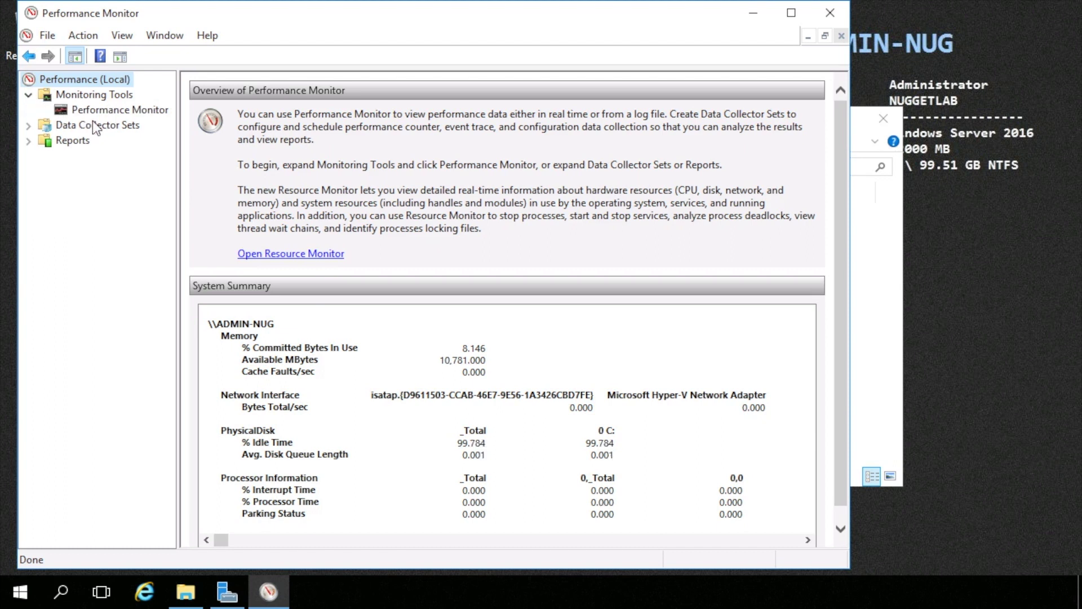
click(98, 115)
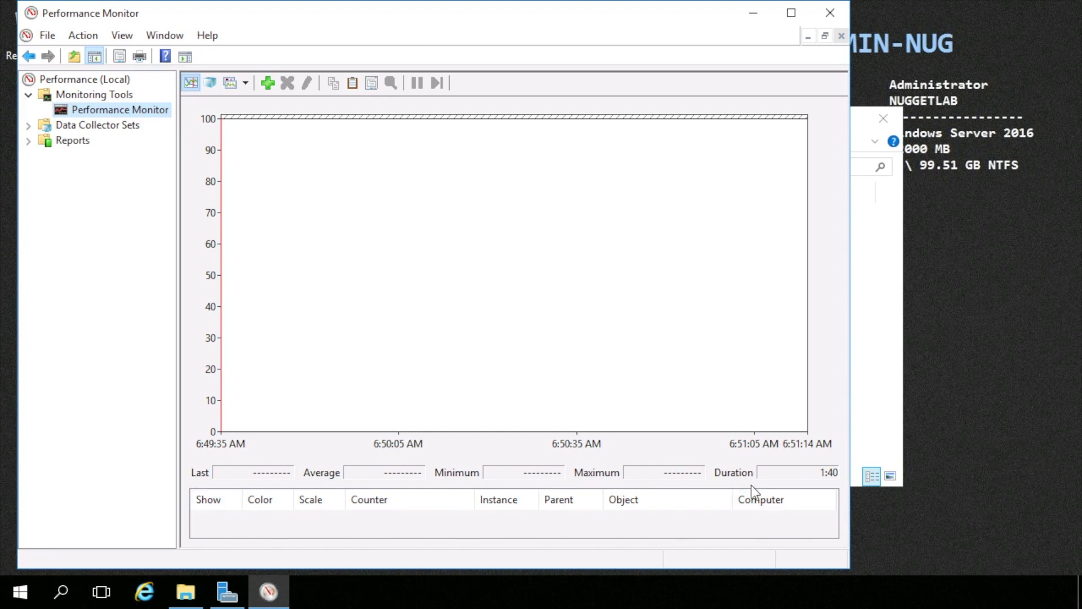
In Add Counters, load the counter list from computer FILE-NUG.
click(272, 81)
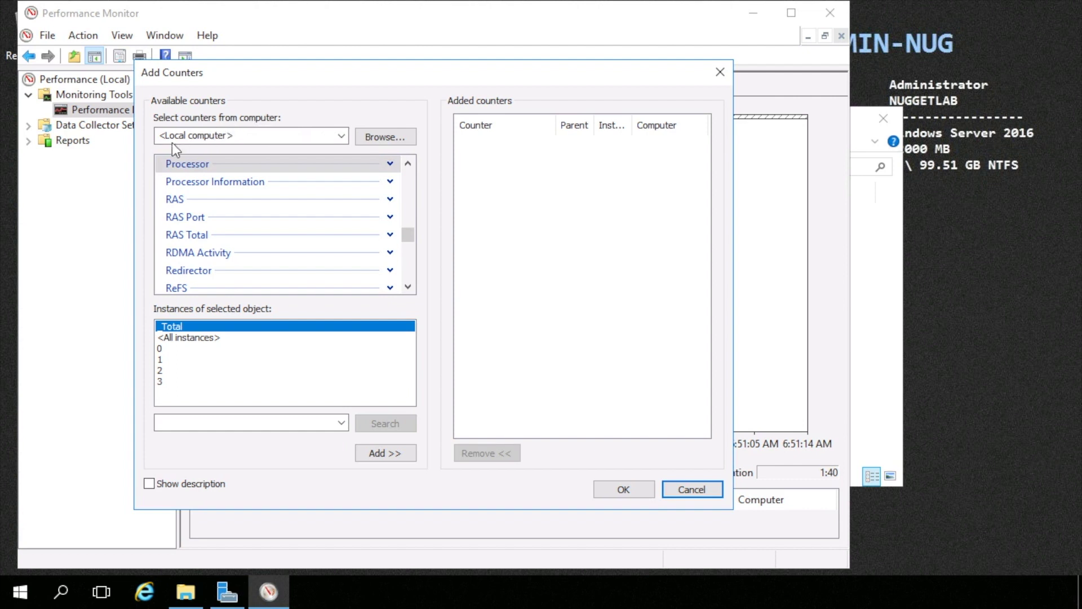
click(195, 137)
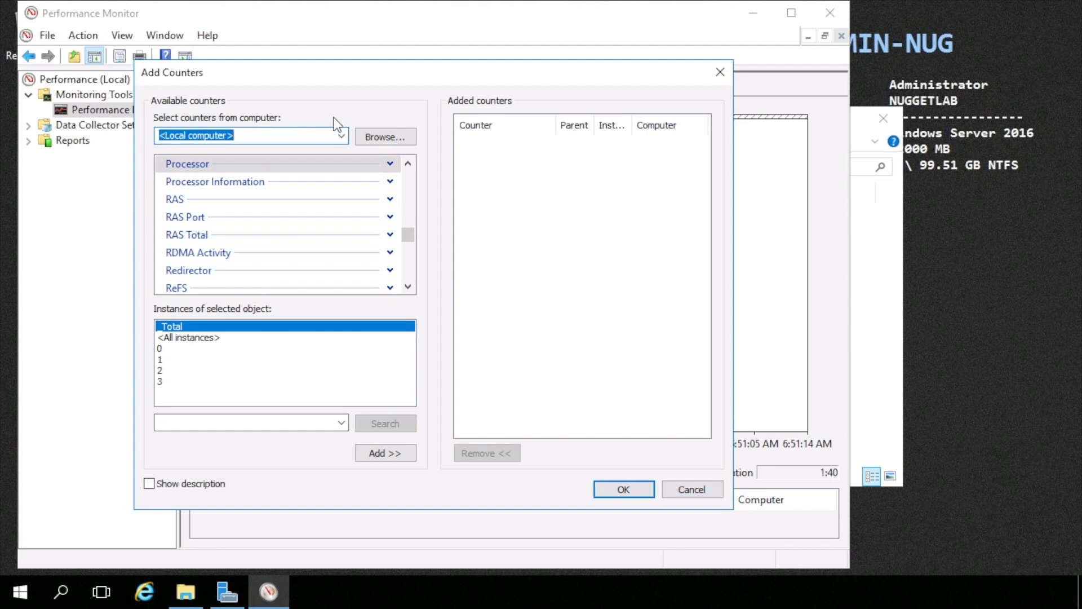
text(F)
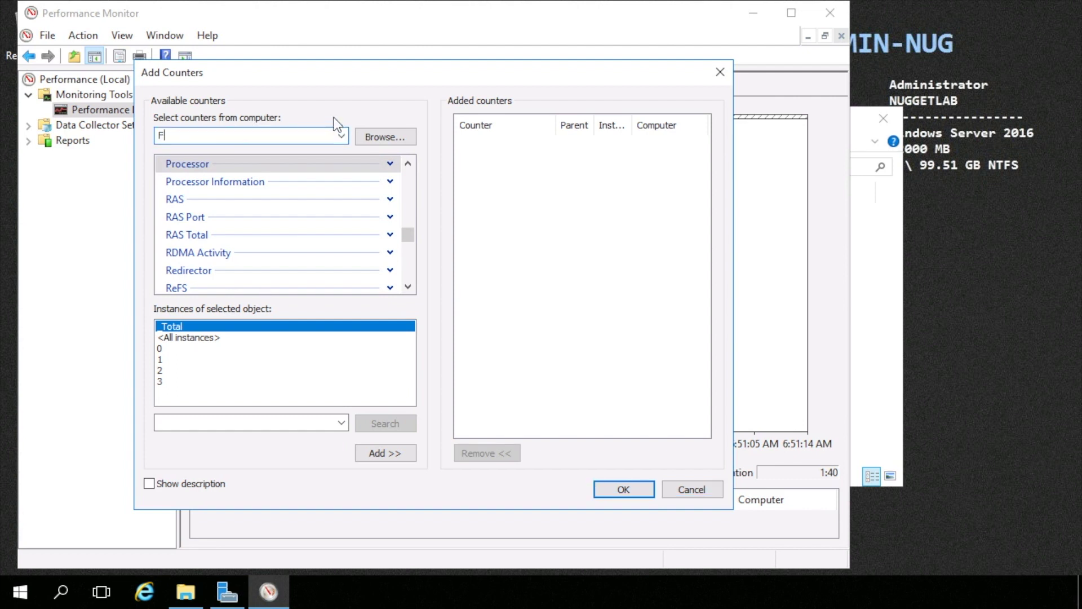
text(ILE-NUG)
key(Return)
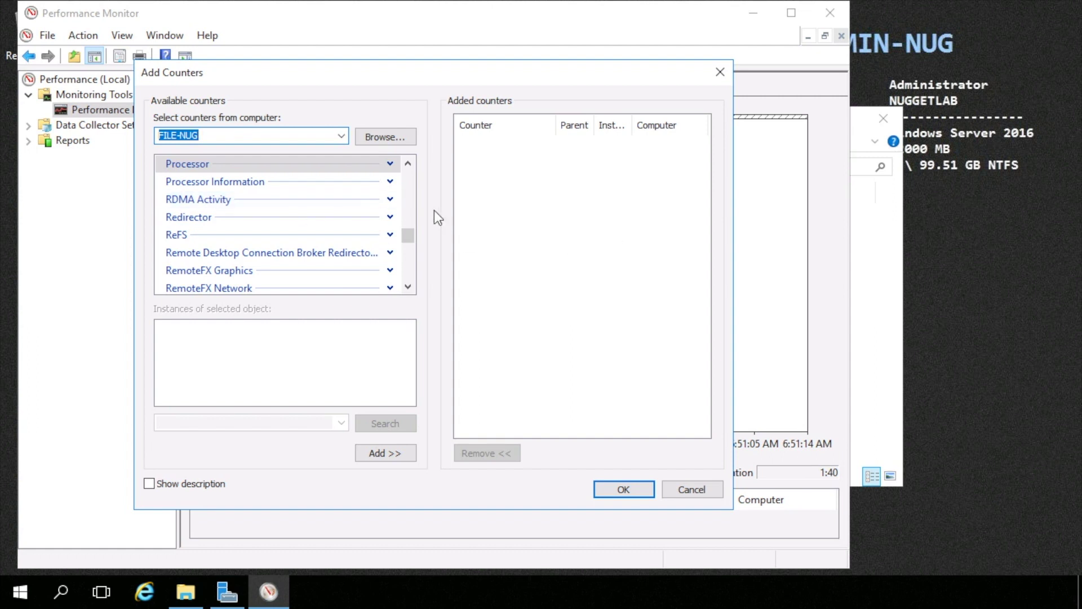
Add Processor > % Processor Time for the _Total instance, with Show description enabled.
click(390, 164)
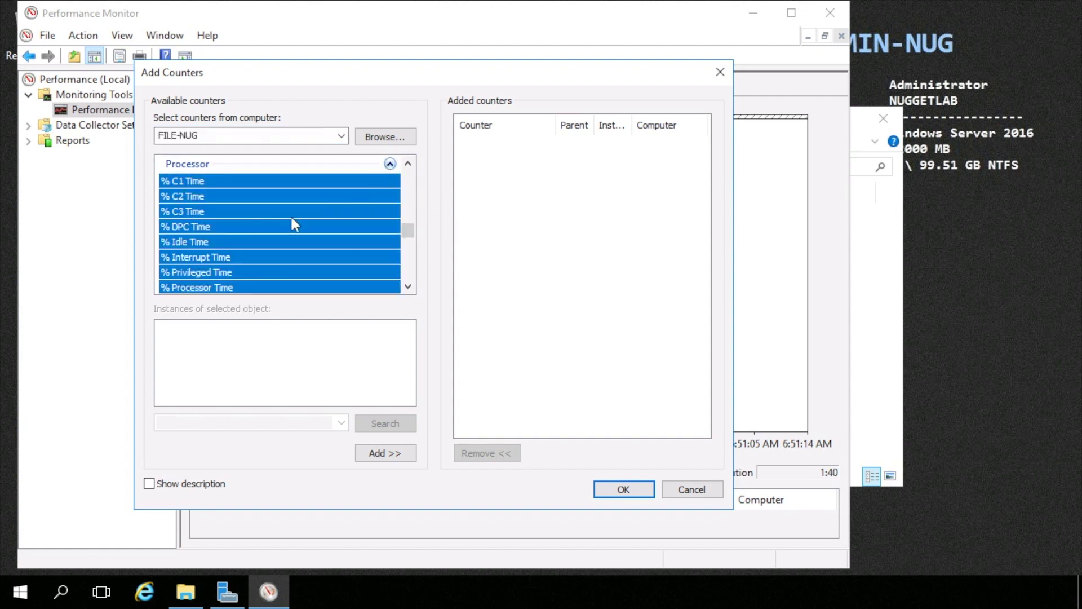
click(205, 288)
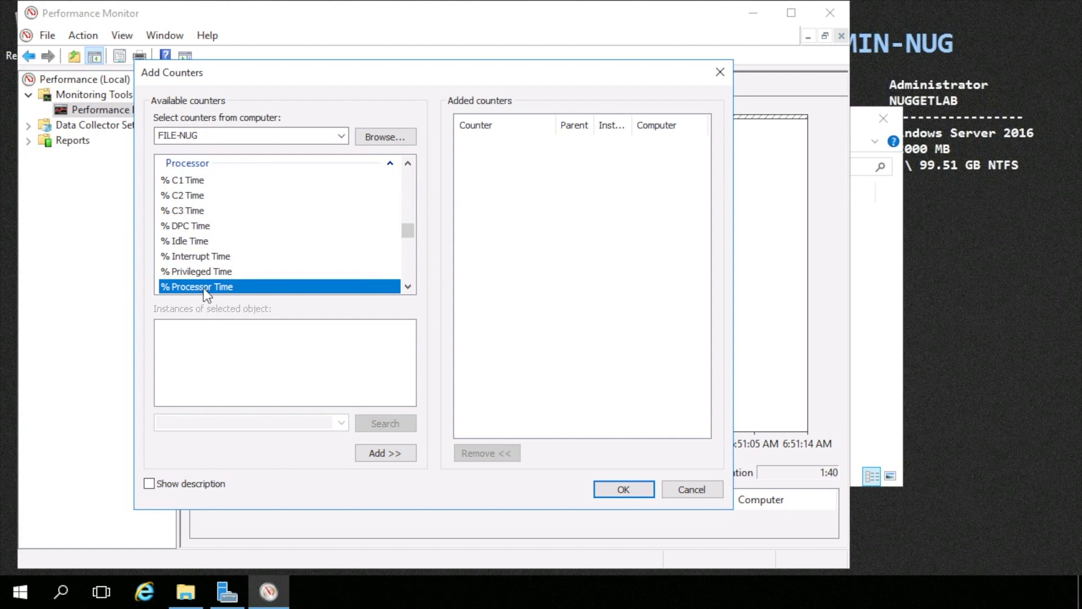
click(212, 273)
click(212, 288)
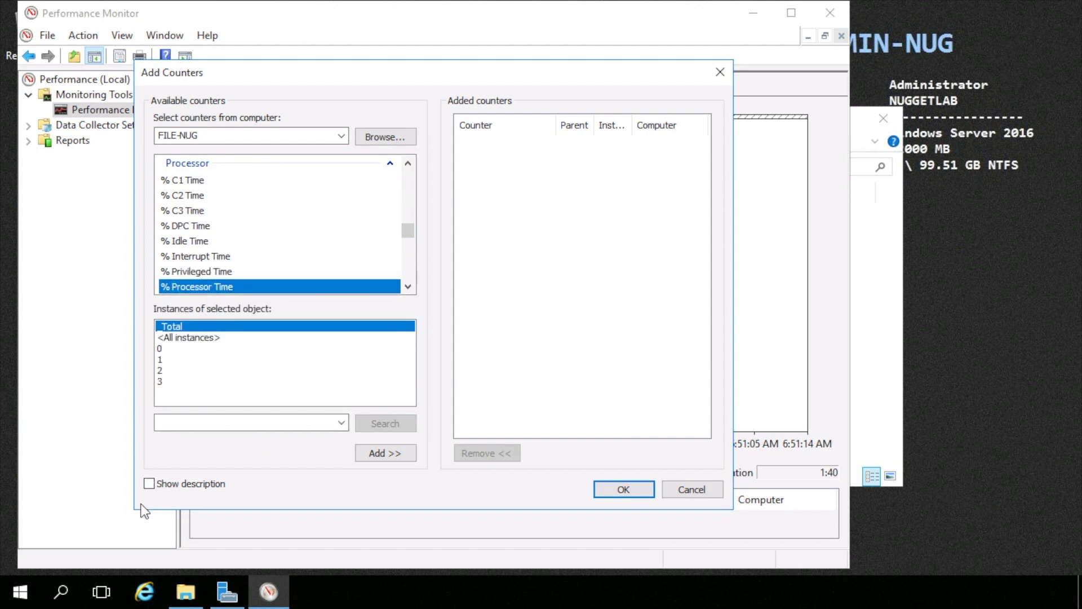
click(149, 483)
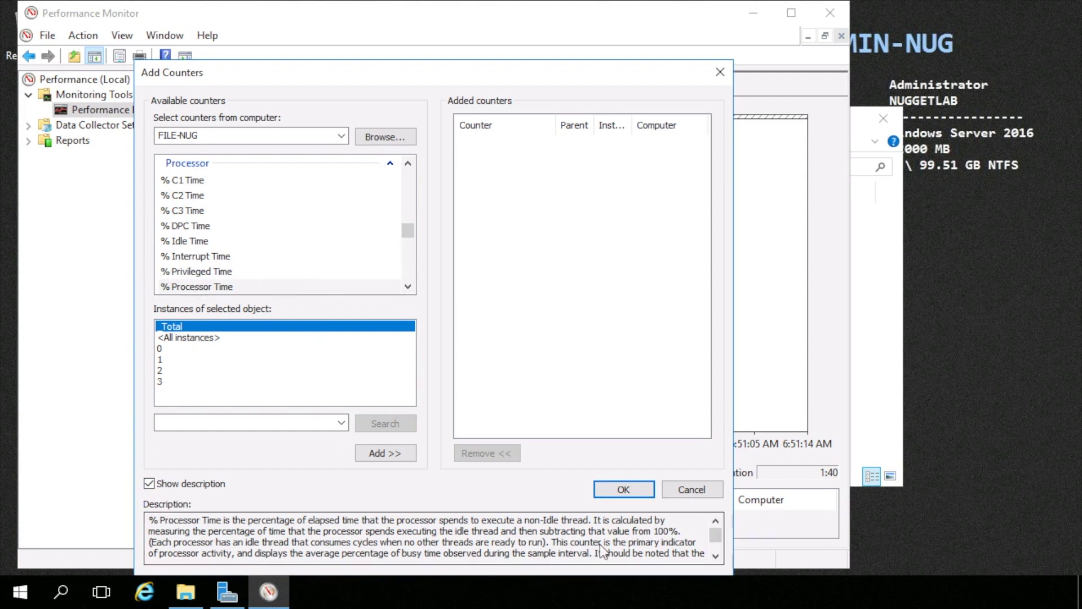
click(220, 291)
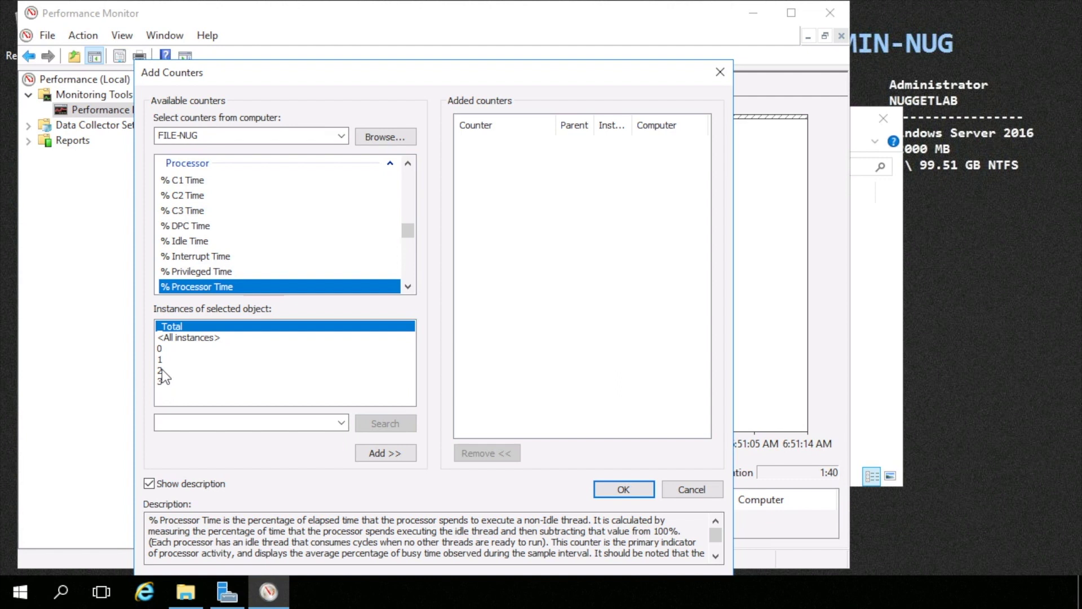
click(381, 454)
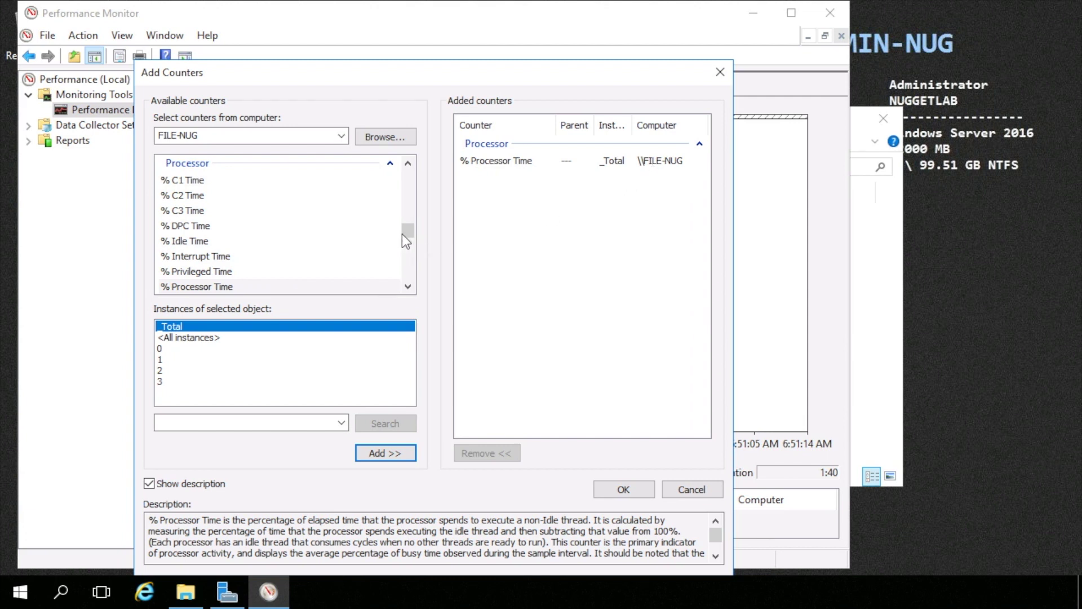
Add Memory Available MBytes and LogicalDisk _Total % Disk Write Time counters.
drag(404, 235, 406, 213)
click(390, 272)
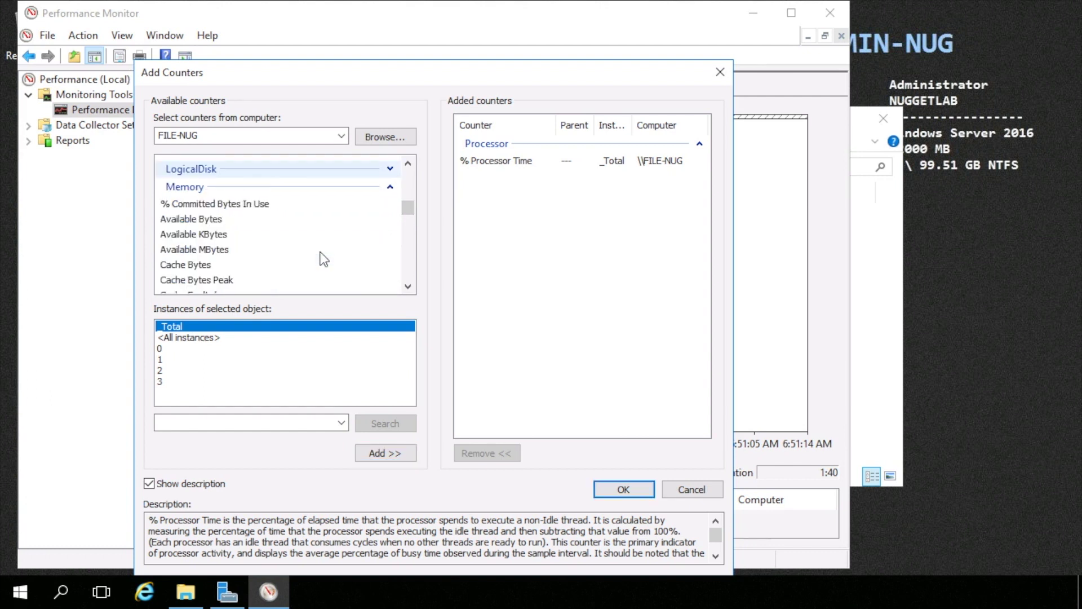
click(232, 252)
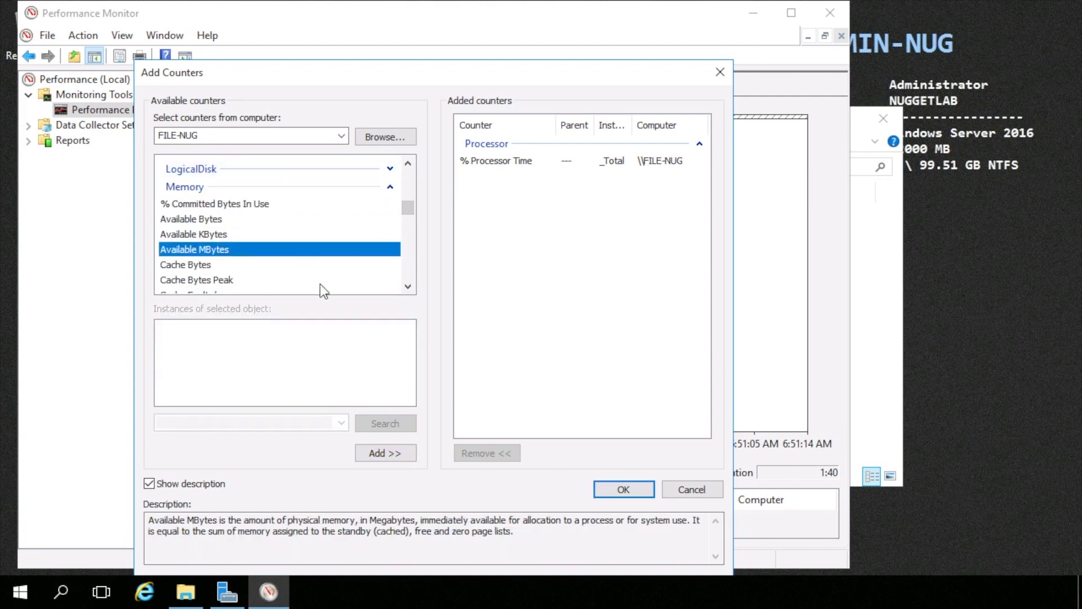
click(380, 452)
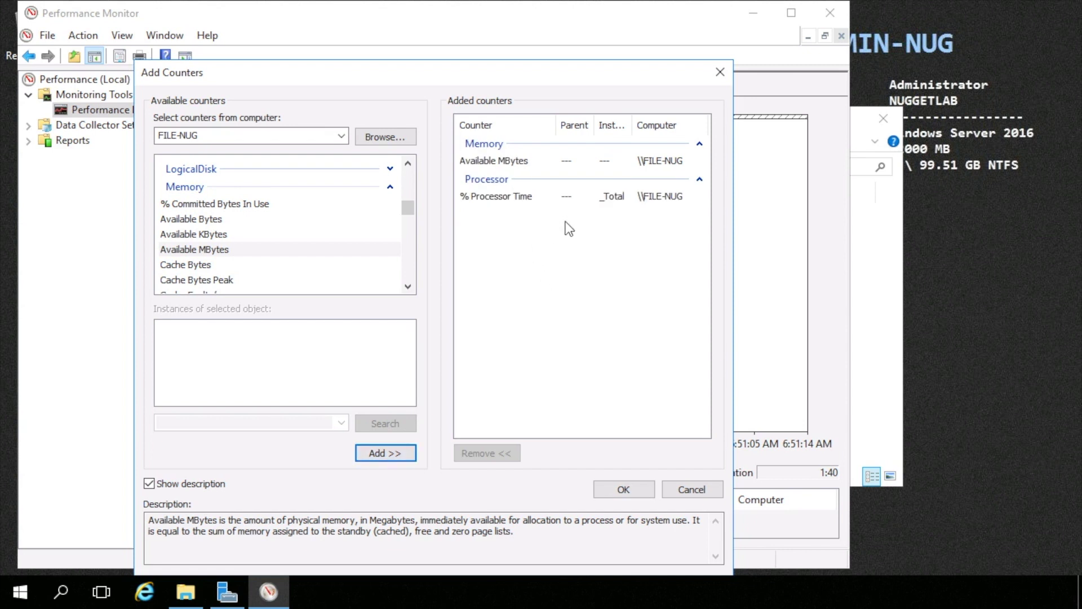
scroll(414, 209, up, 1)
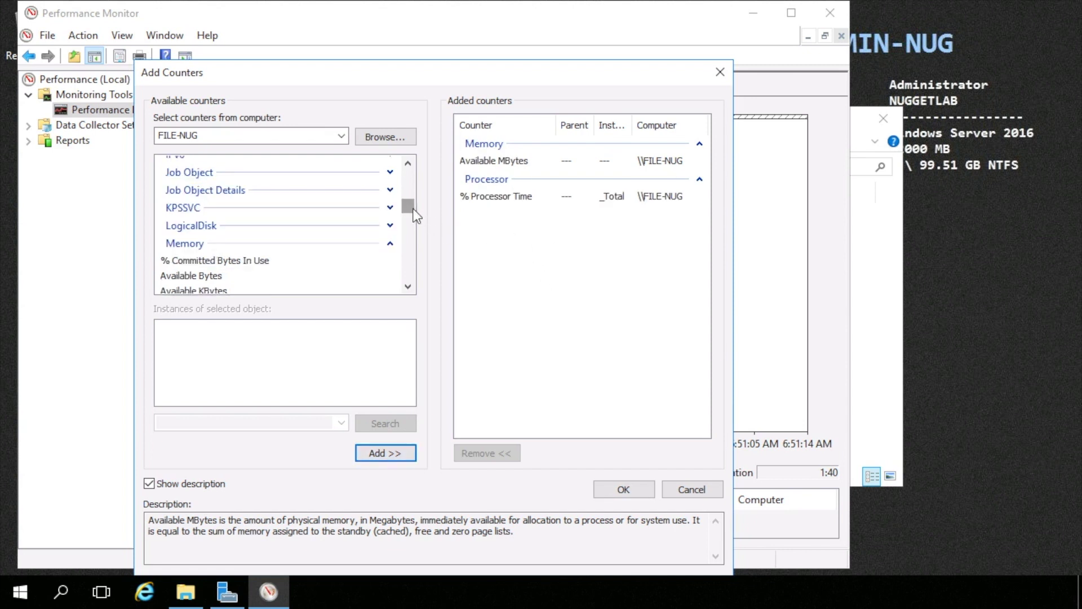
click(390, 225)
scroll(262, 231, down, 1)
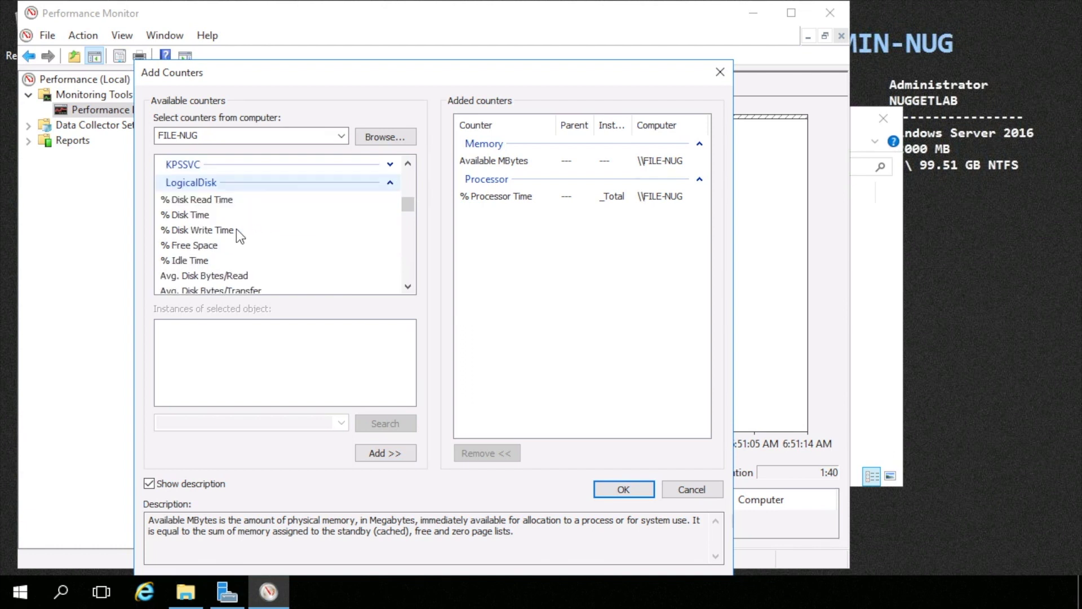
click(236, 229)
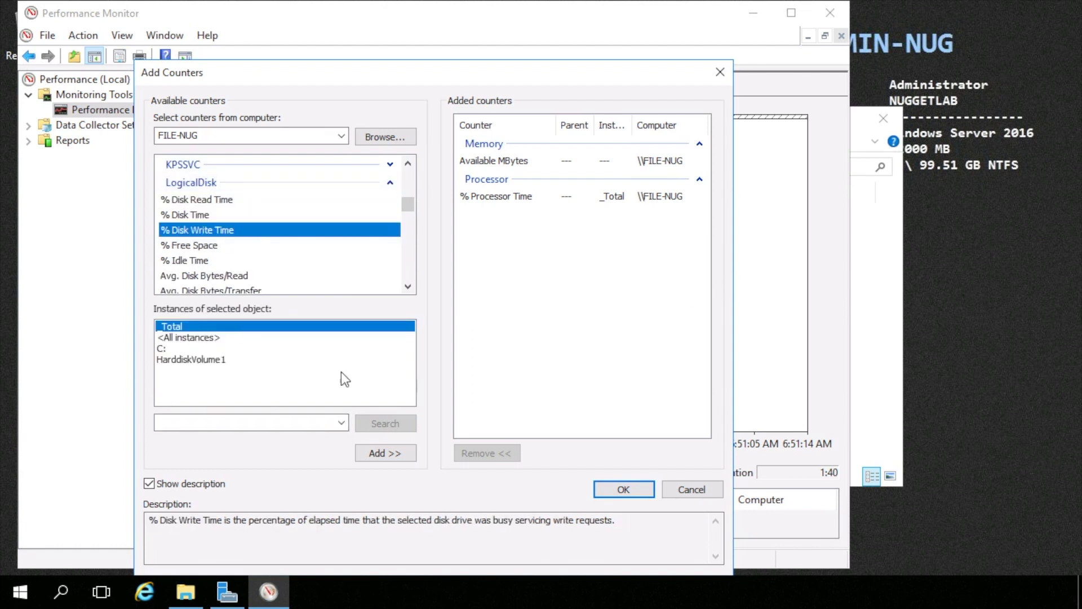
click(371, 453)
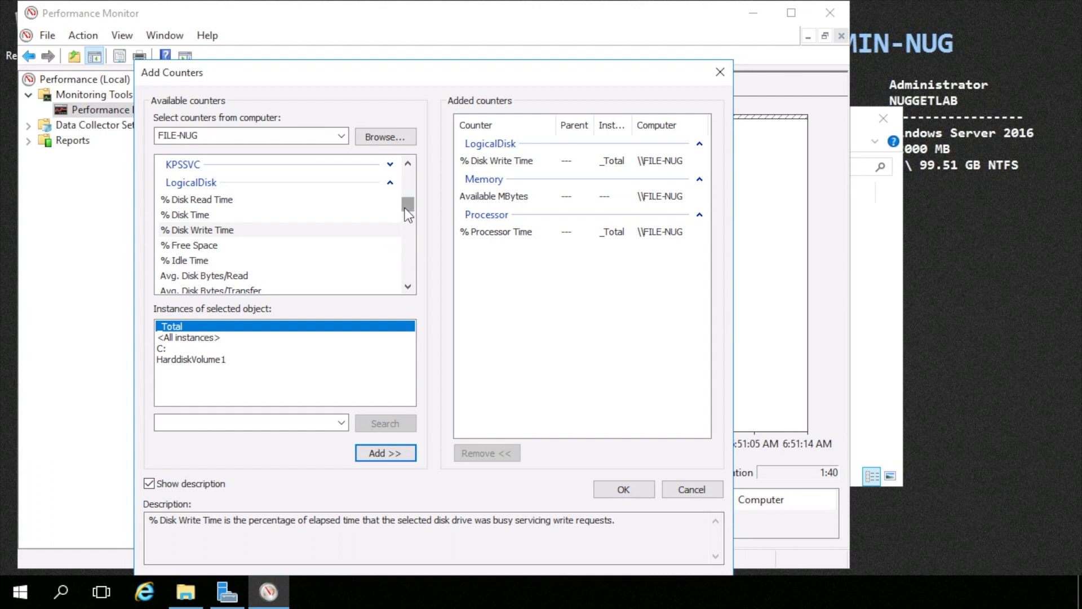
Add Network Adapter Bytes Received/sec for the Microsoft Hyper-V adapter and confirm with OK.
drag(408, 215, 408, 239)
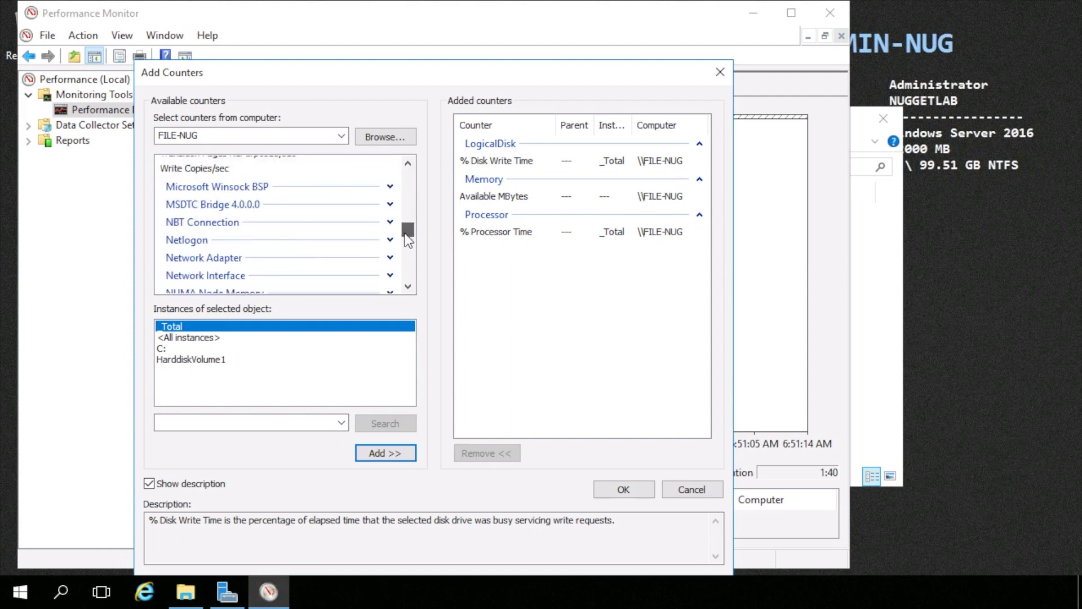
click(390, 257)
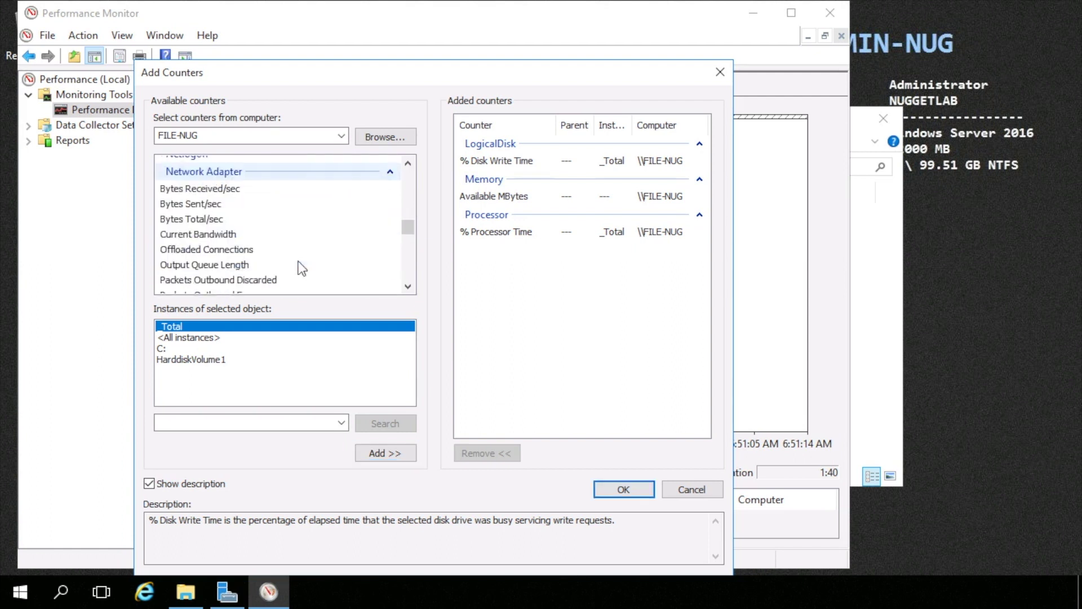
click(237, 189)
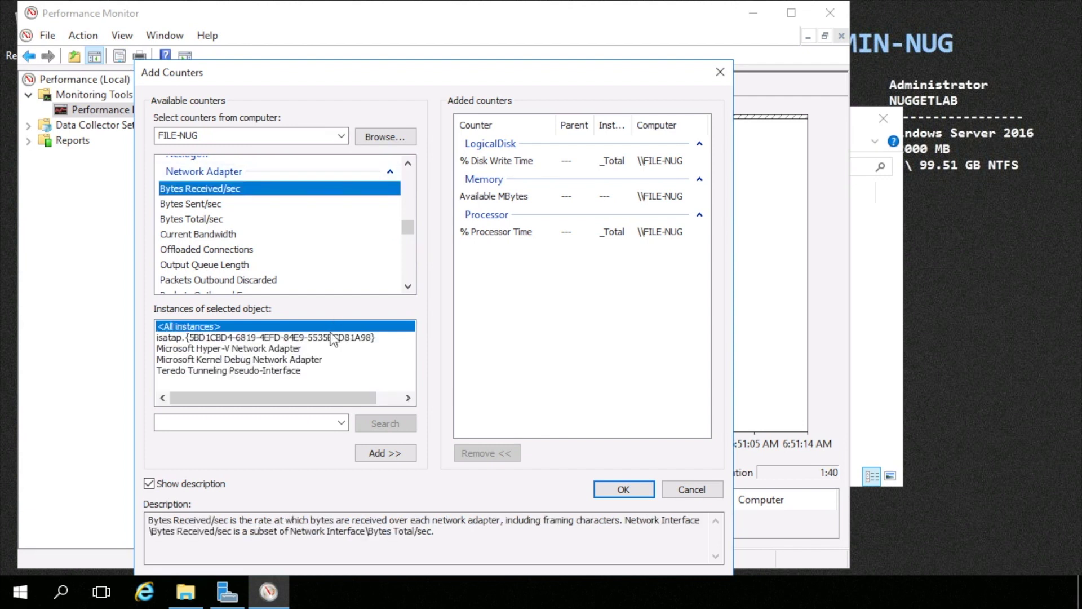
click(252, 349)
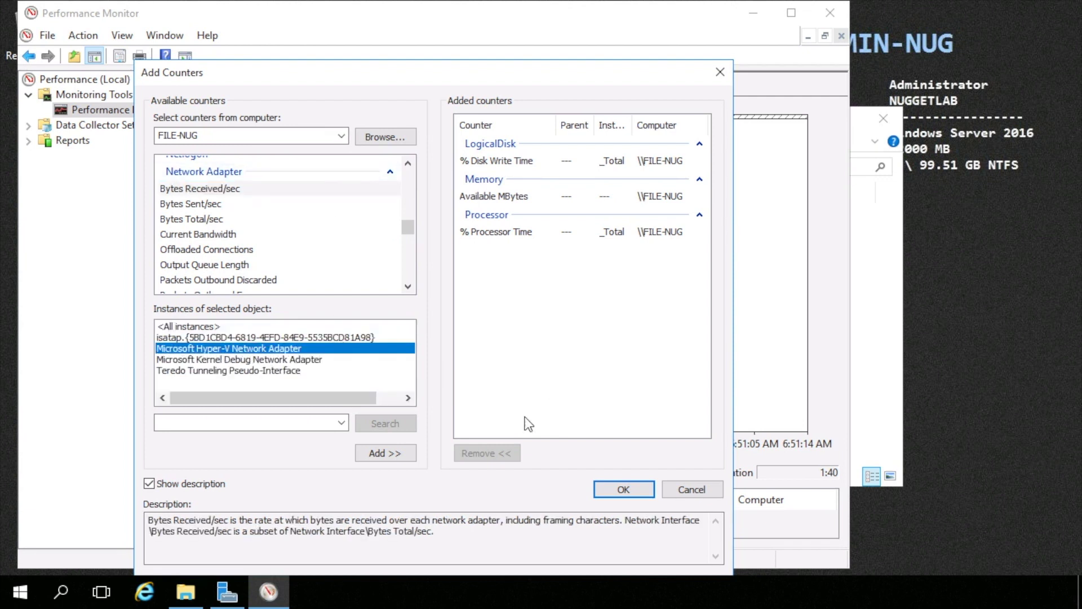
click(385, 453)
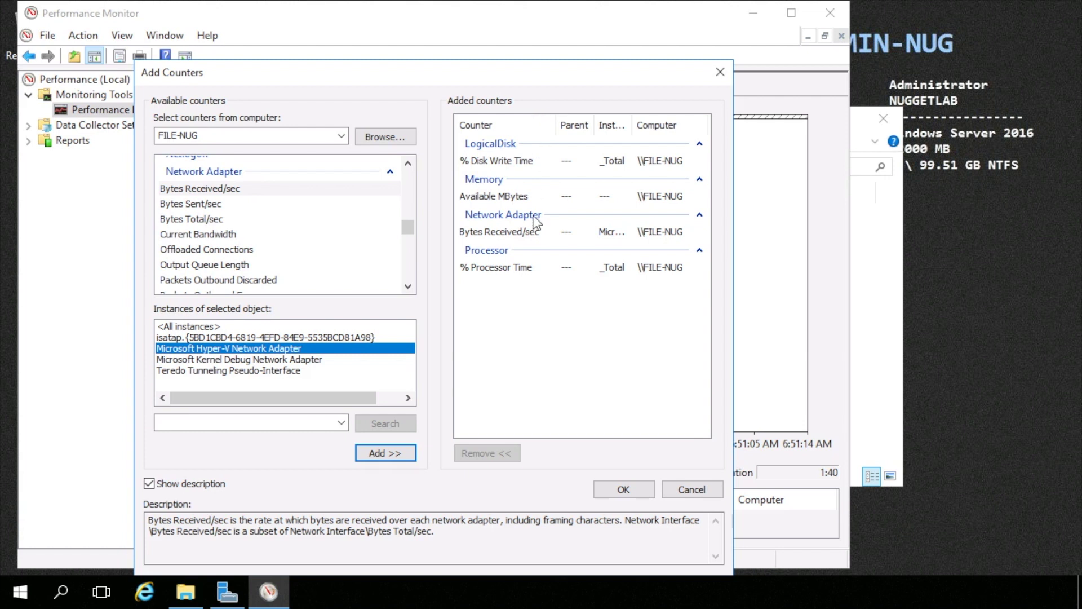
click(638, 495)
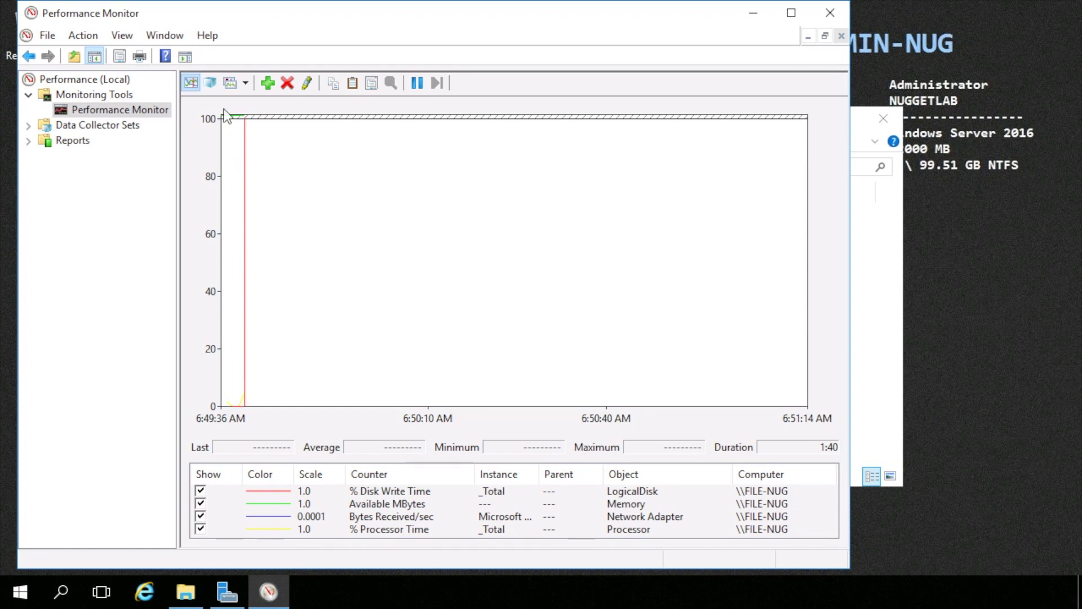
Switch to histogram bars, check each counter's statistics, then change the view to Report.
click(246, 82)
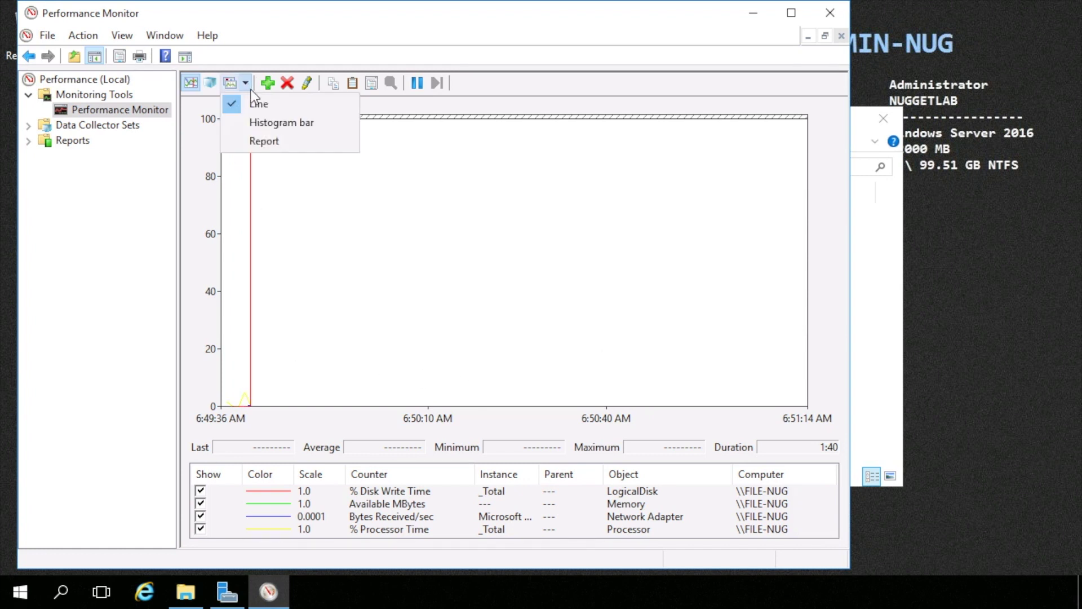
click(279, 122)
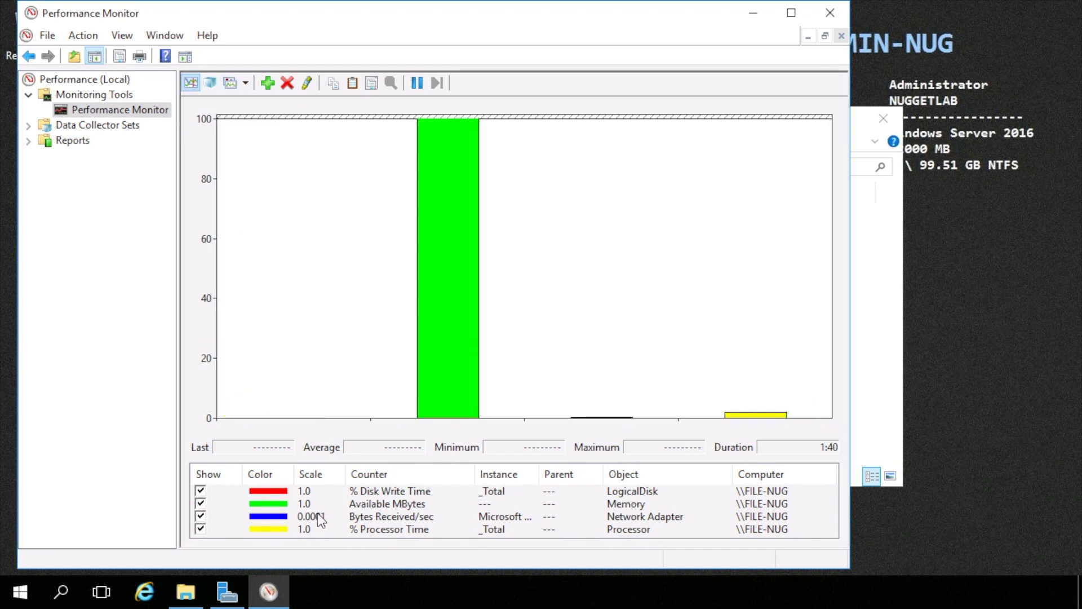
click(313, 491)
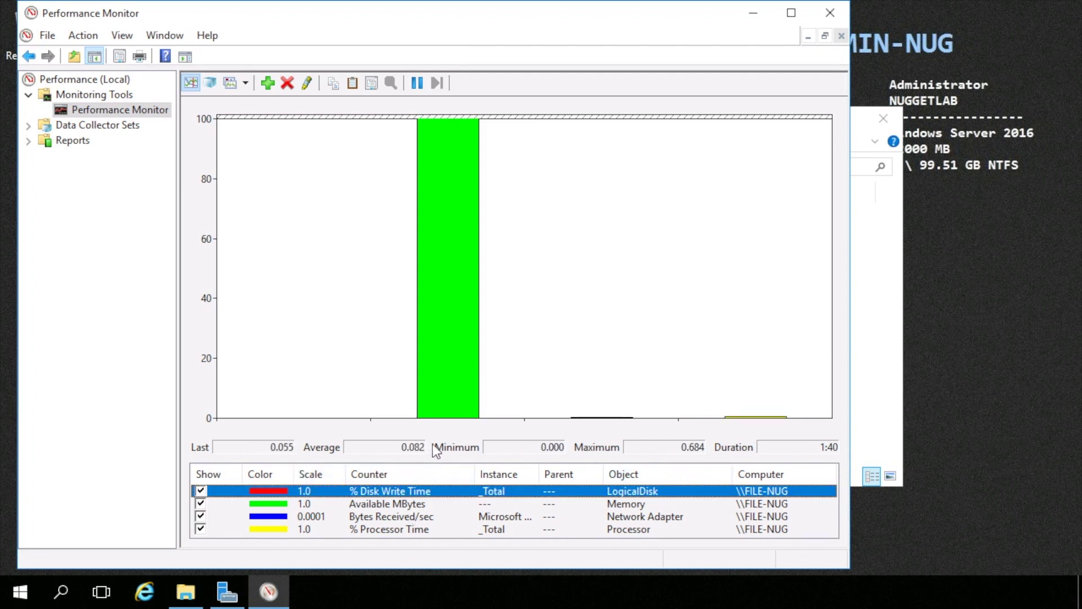
click(408, 507)
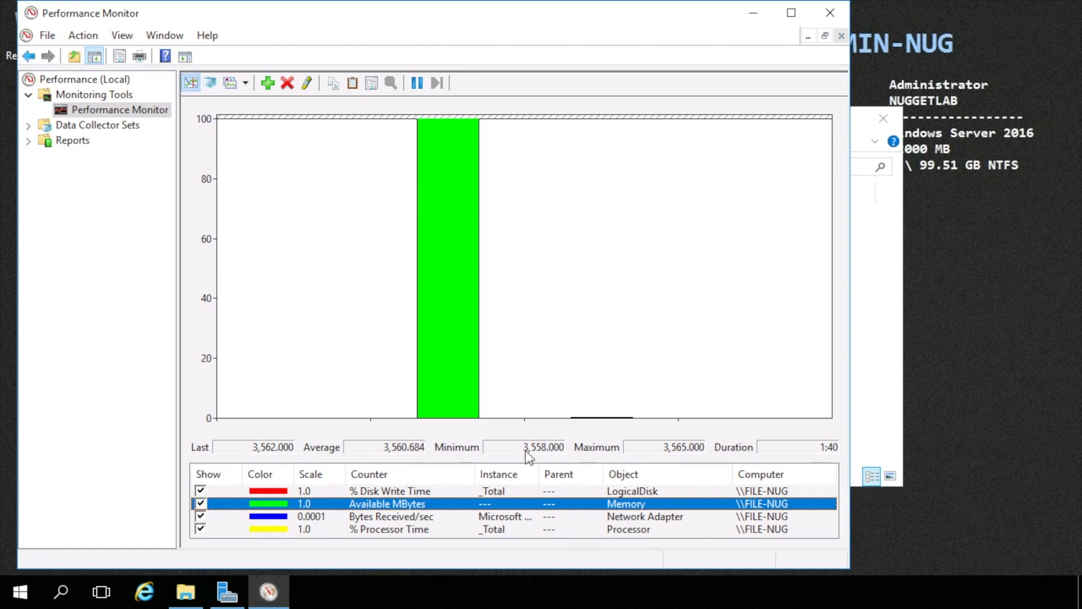
click(399, 517)
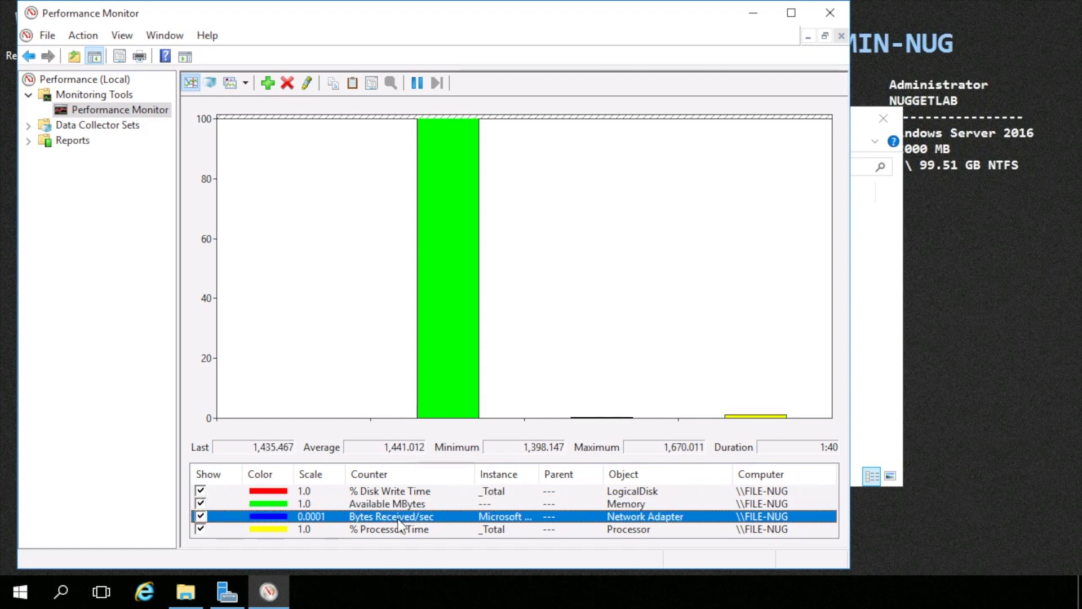
click(398, 529)
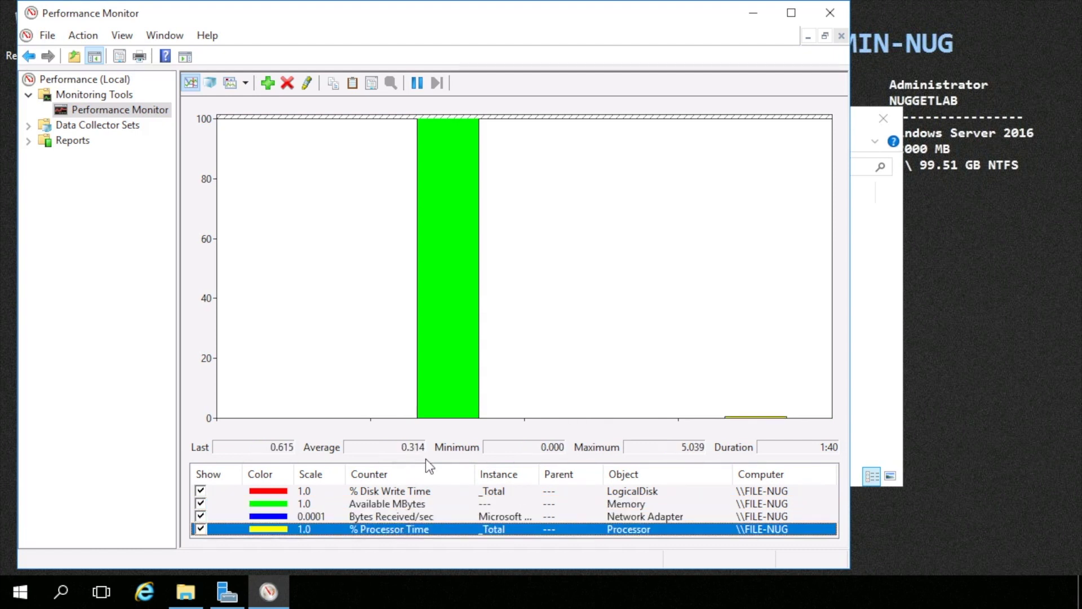
click(247, 84)
click(264, 140)
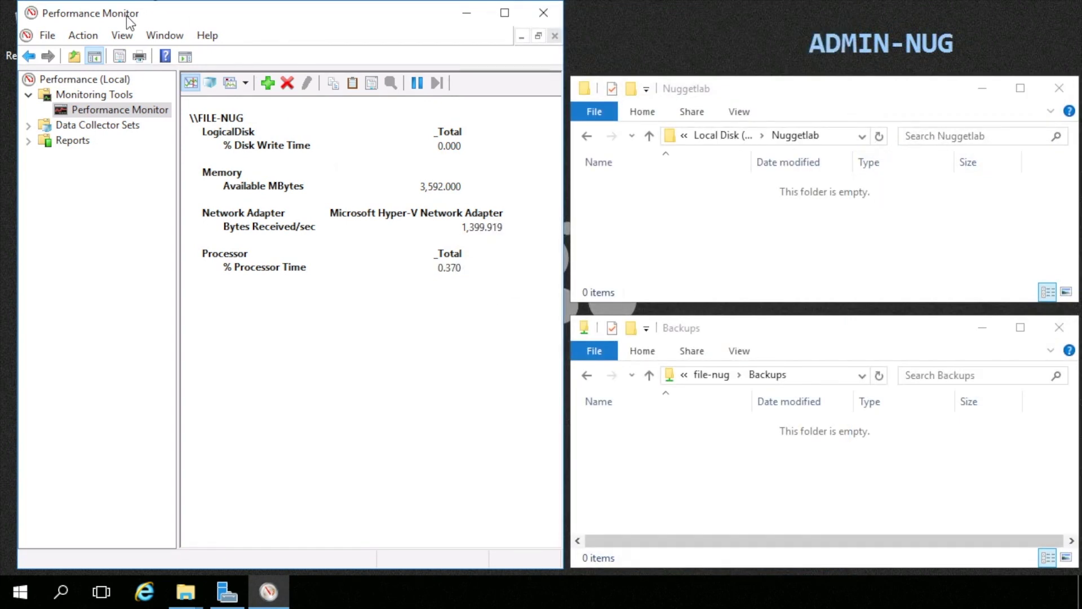
click(752, 84)
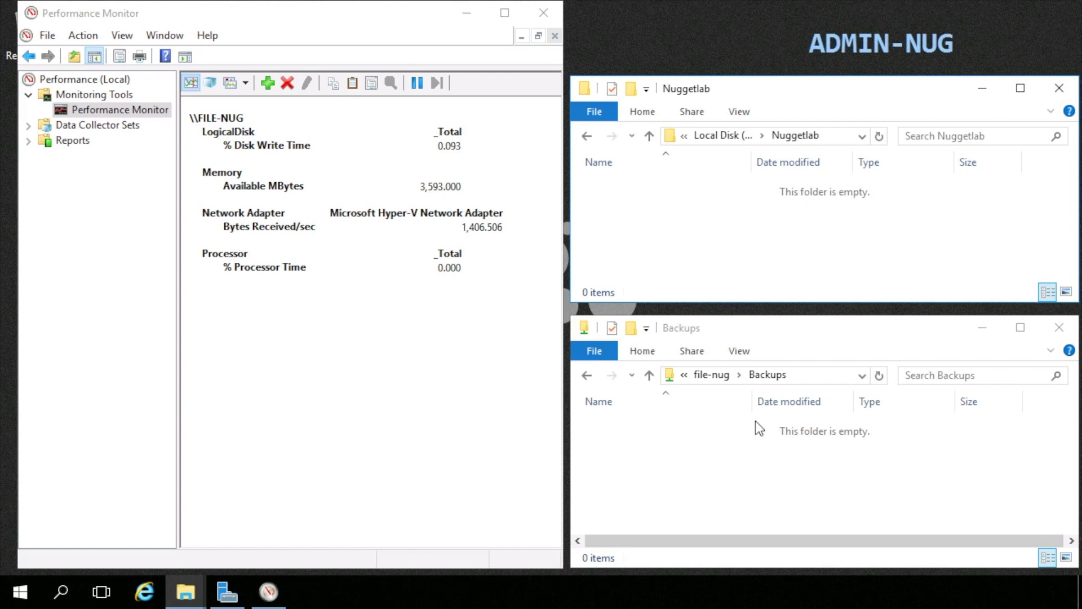
right_click(23, 591)
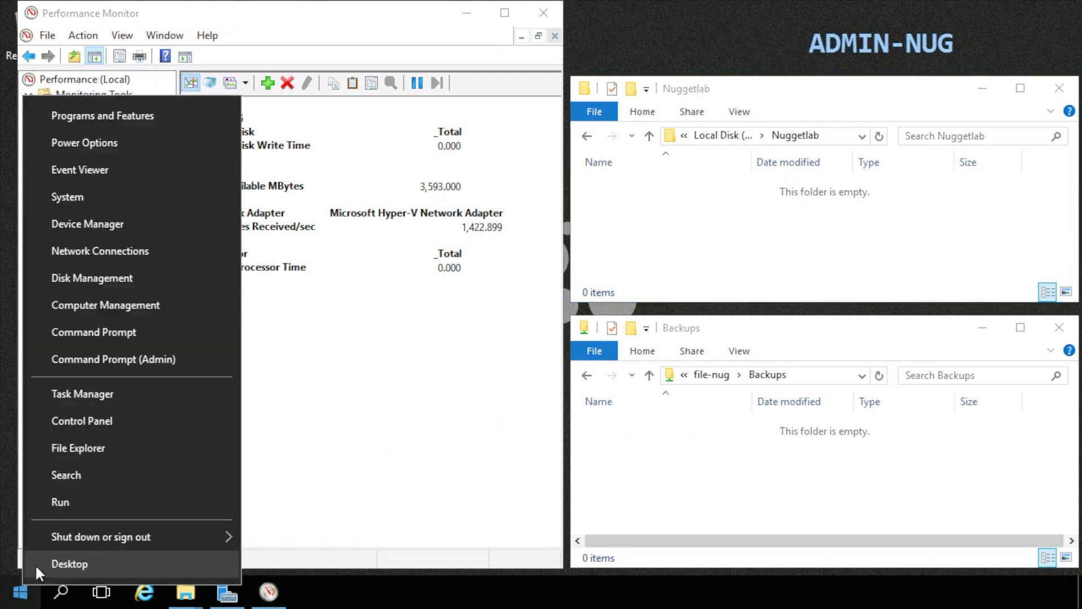
click(118, 360)
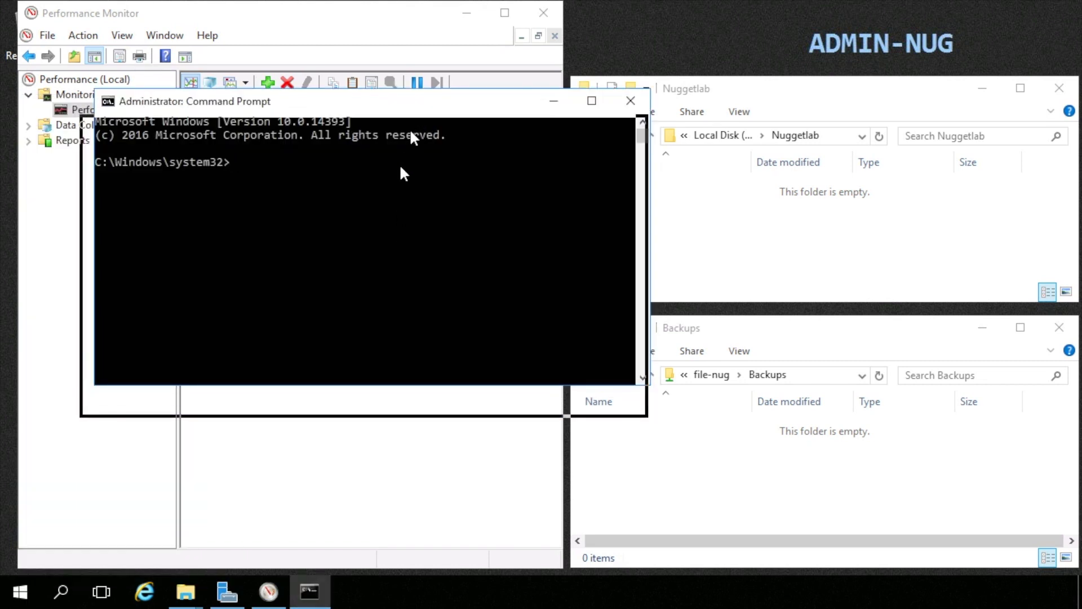
text(fsuti)
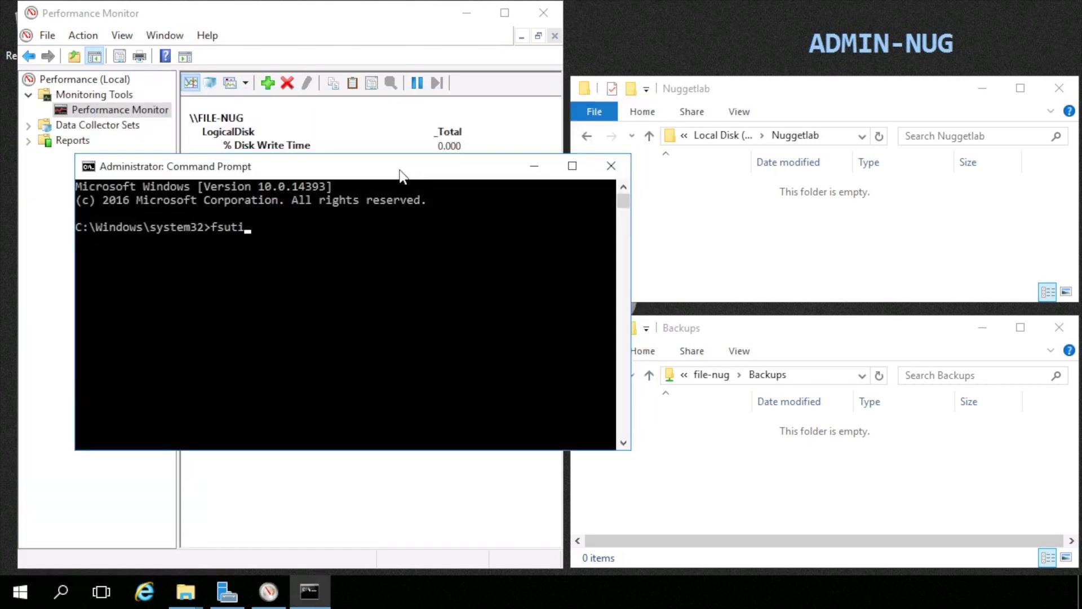
text(l file createne)
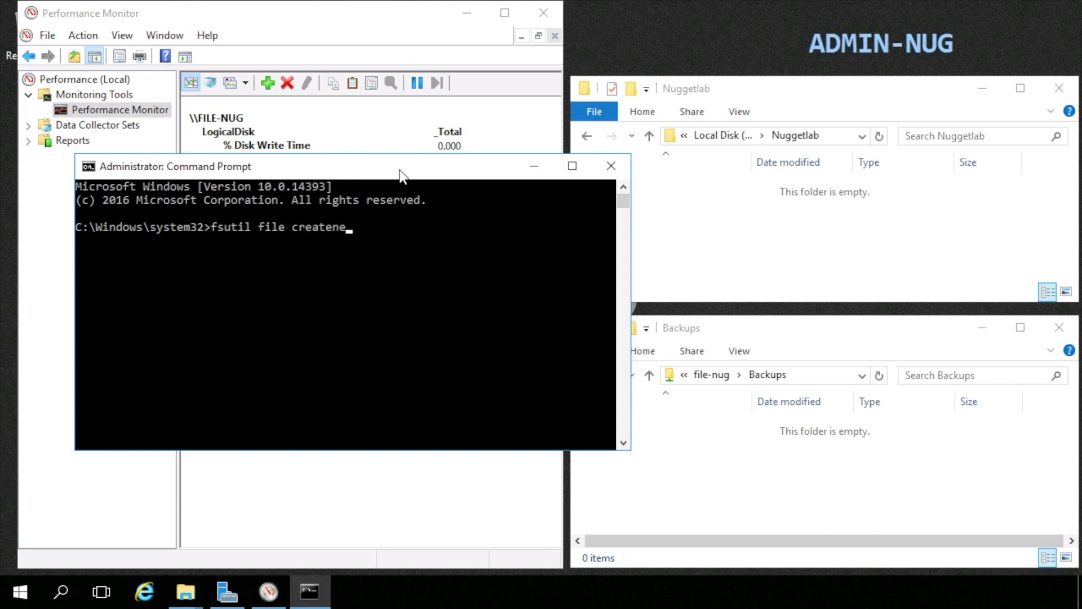
text(w c: uggetlab\)
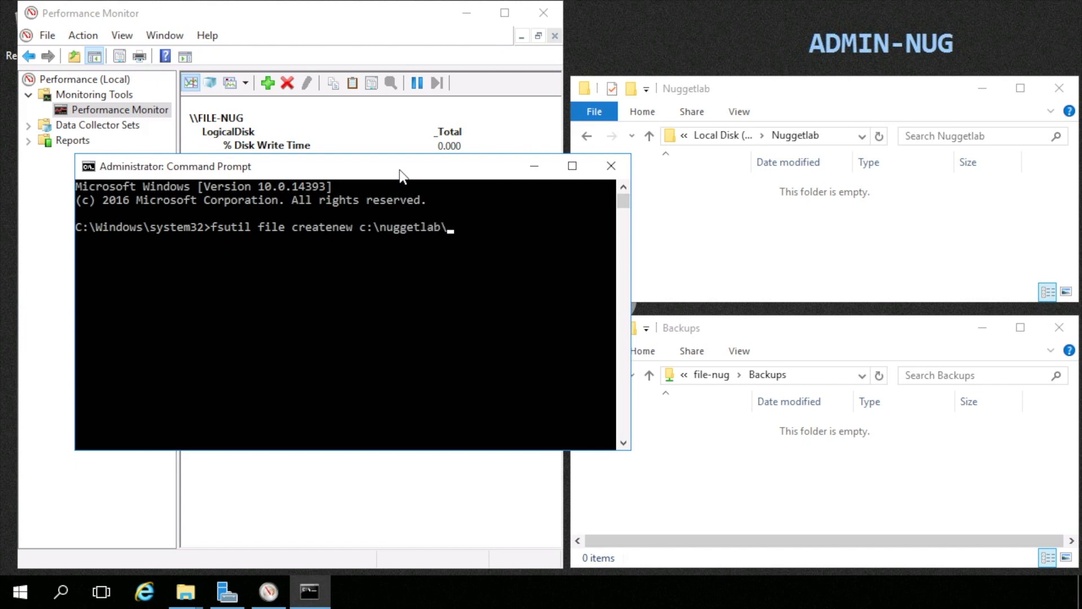
text(data.bak)
text(1073741824)
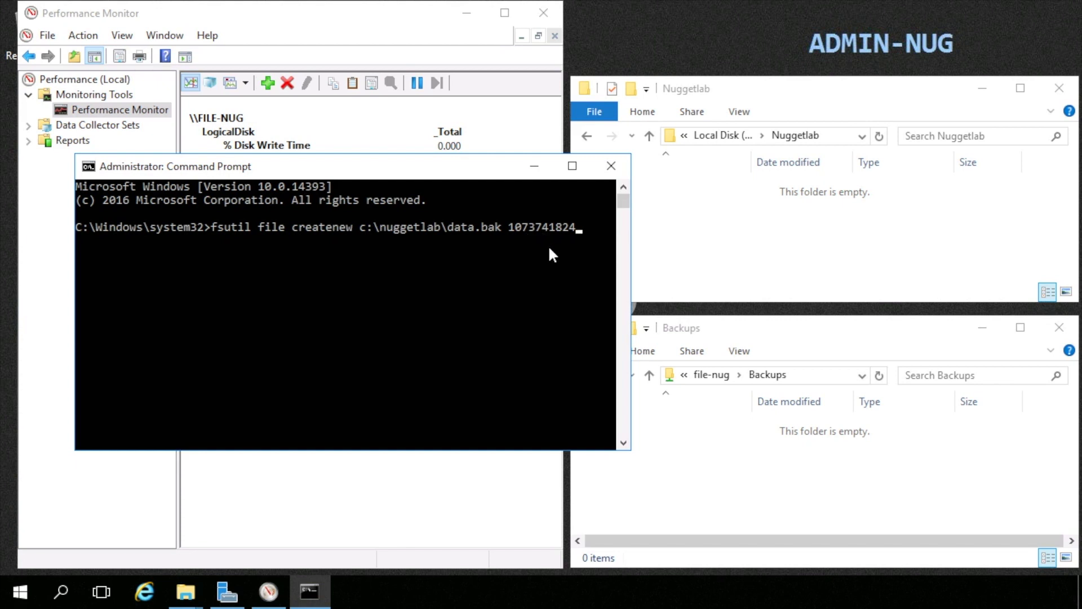
key(Return)
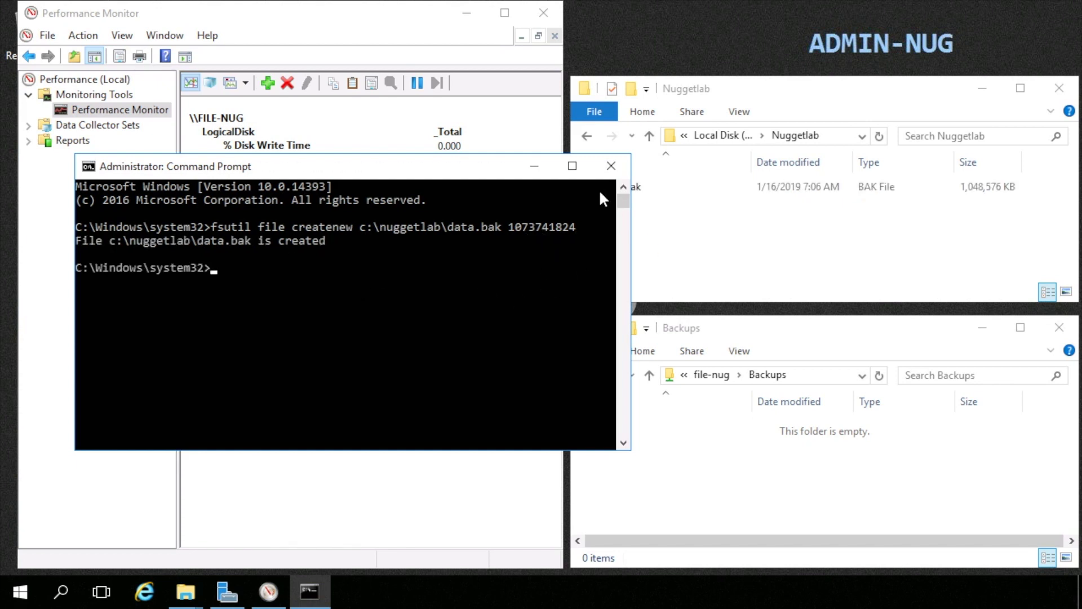
click(674, 95)
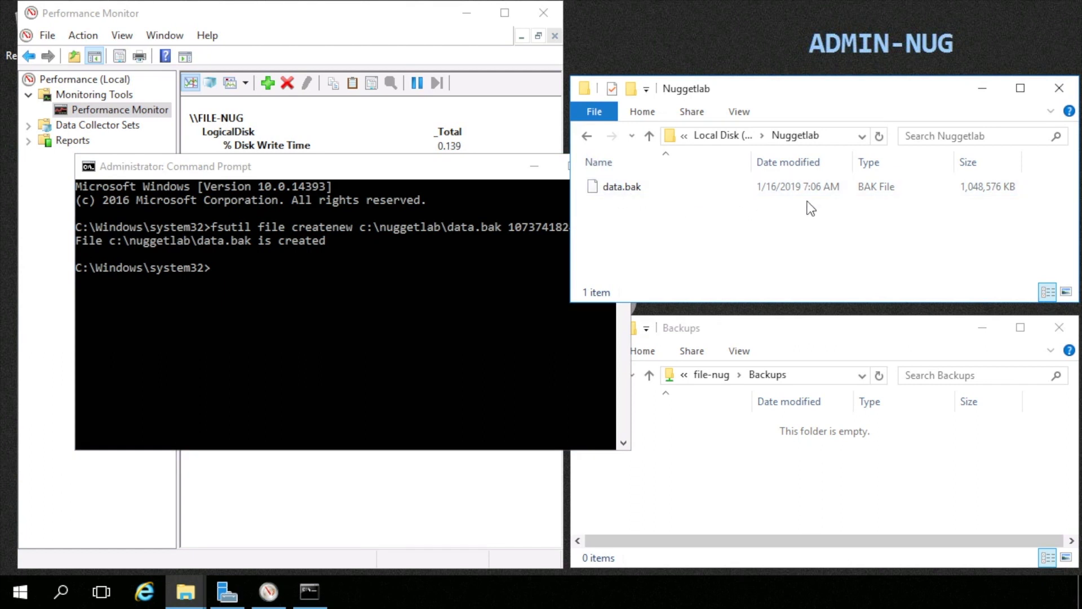
click(475, 177)
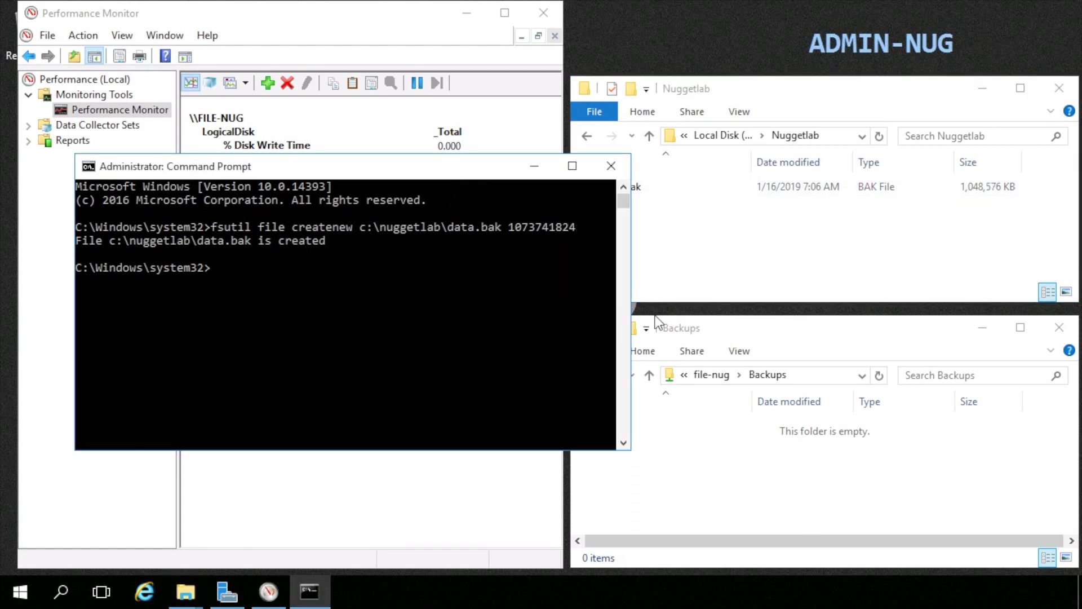
key(Up)
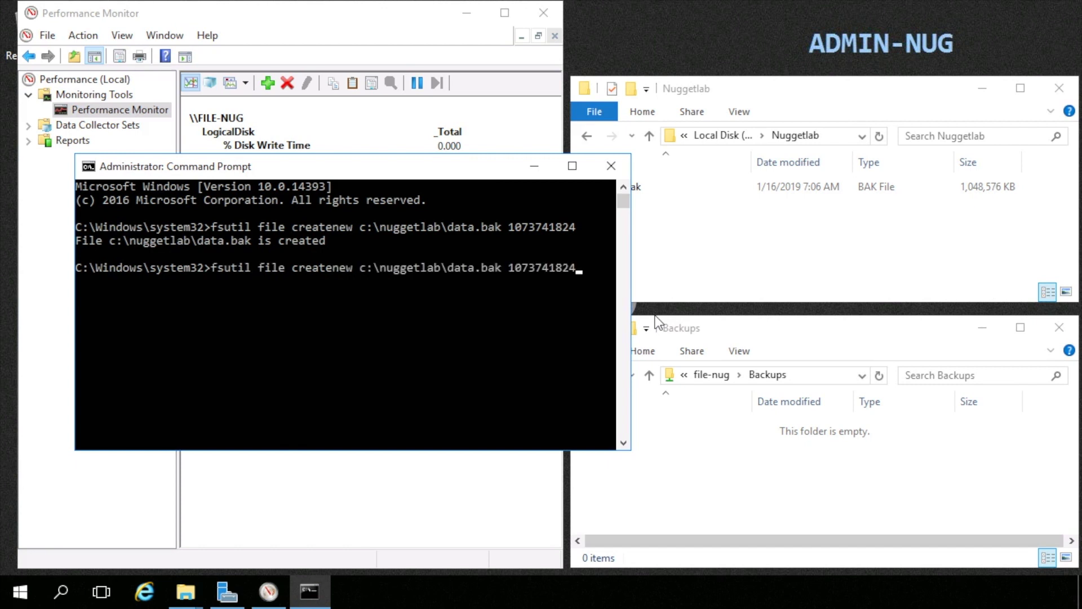
text(0)
key(Left)
key(Left)
key(Left)
key(Left)
key(Left)
key(Left)
key(Left)
key(Left)
key(Left)
key(Left)
key(Left)
key(Left)
key(Left)
key(BackSpace)
key(BackSpace)
key(BackSpace)
key(BackSpace)
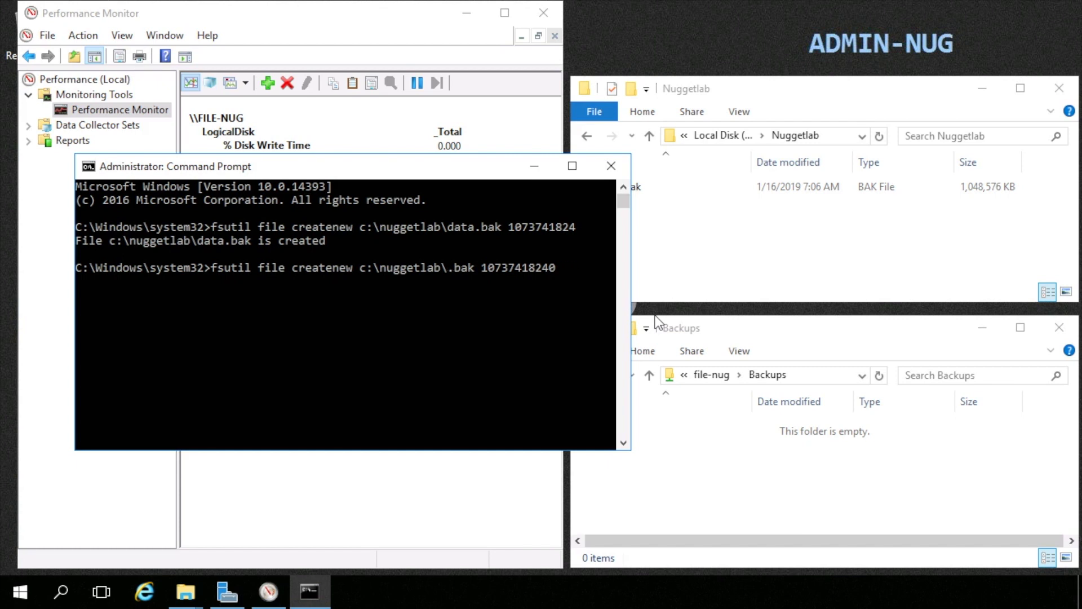
text(file)
key(Return)
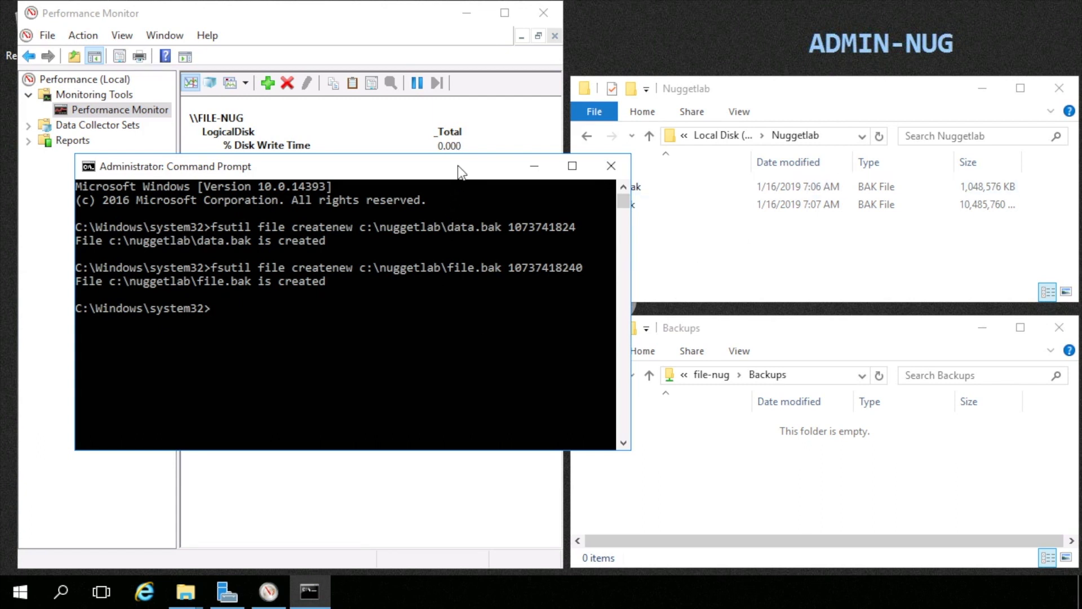
key(Up)
key(Up)
key(BackSpace)
key(BackSpace)
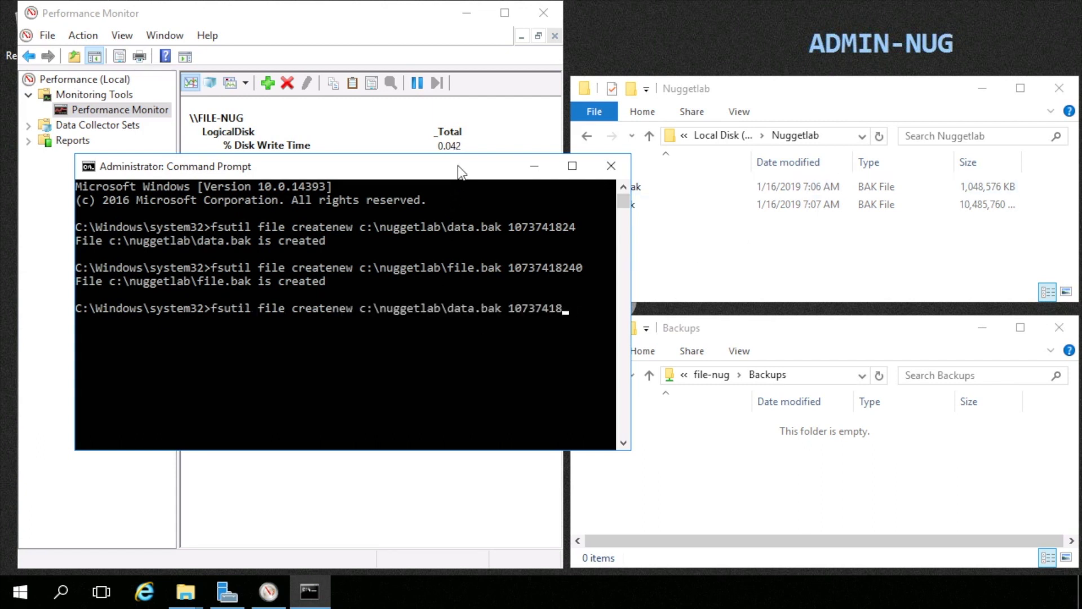
key(BackSpace)
key(BackSpace)
key(BackSpace)
key(BackSpace)
key(BackSpace)
key(BackSpace)
key(BackSpace)
key(BackSpace)
text(5368709120)
key(Left)
key(Left)
key(Left)
key(Left)
key(Left)
key(Left)
key(Left)
key(Left)
key(Left)
key(Left)
key(Left)
key(Left)
key(Left)
key(Left)
key(Left)
key(Left)
key(Left)
key(Left)
key(Right)
key(Right)
key(Right)
key(BackSpace)
key(BackSpace)
key(BackSpace)
key(BackSpace)
text(stuf)
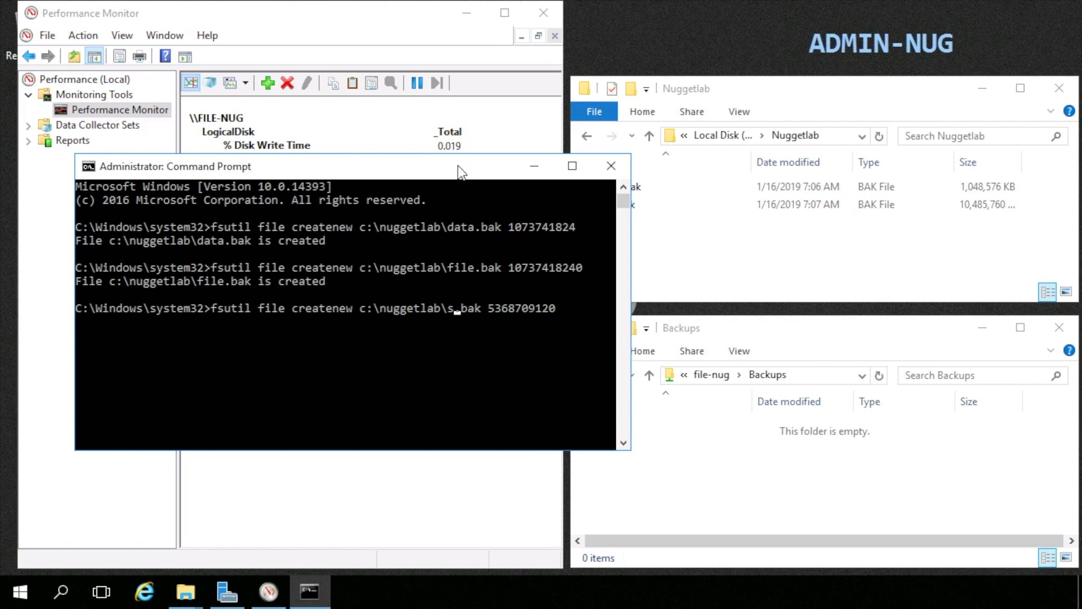
text(f)
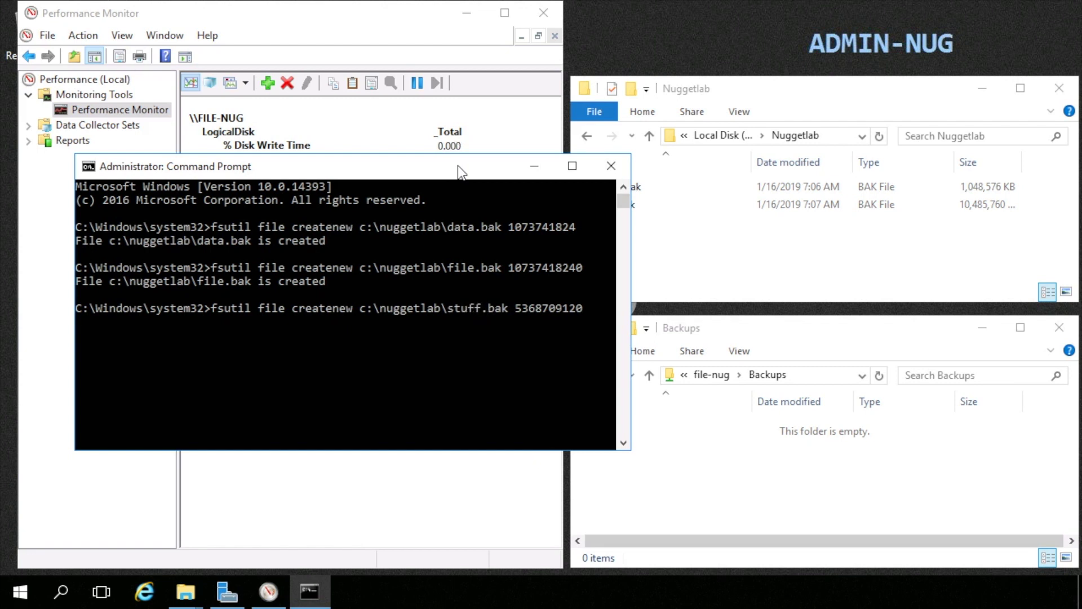
key(Return)
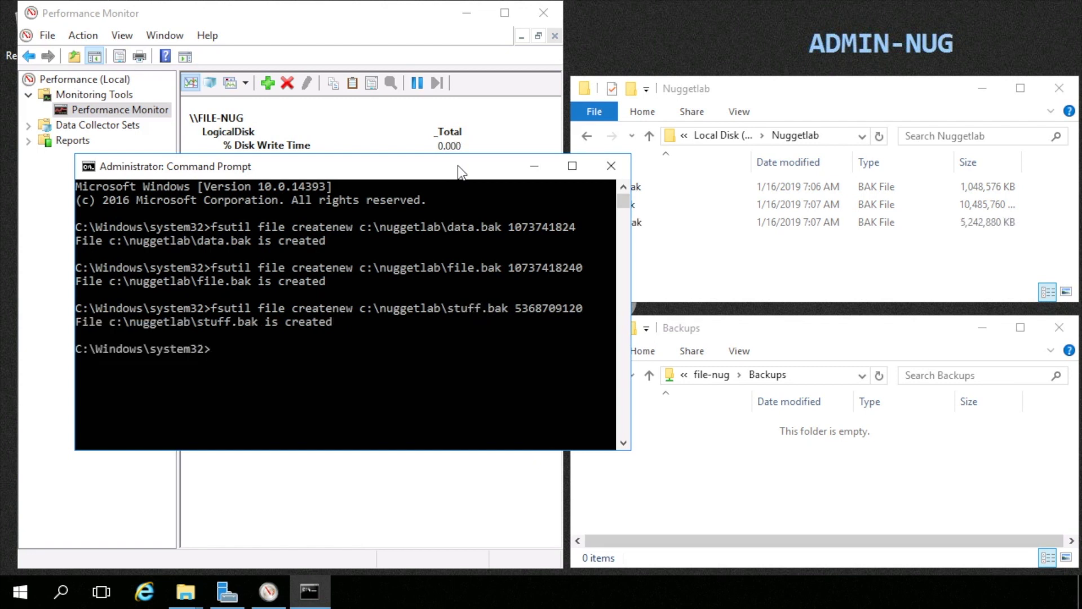
click(611, 167)
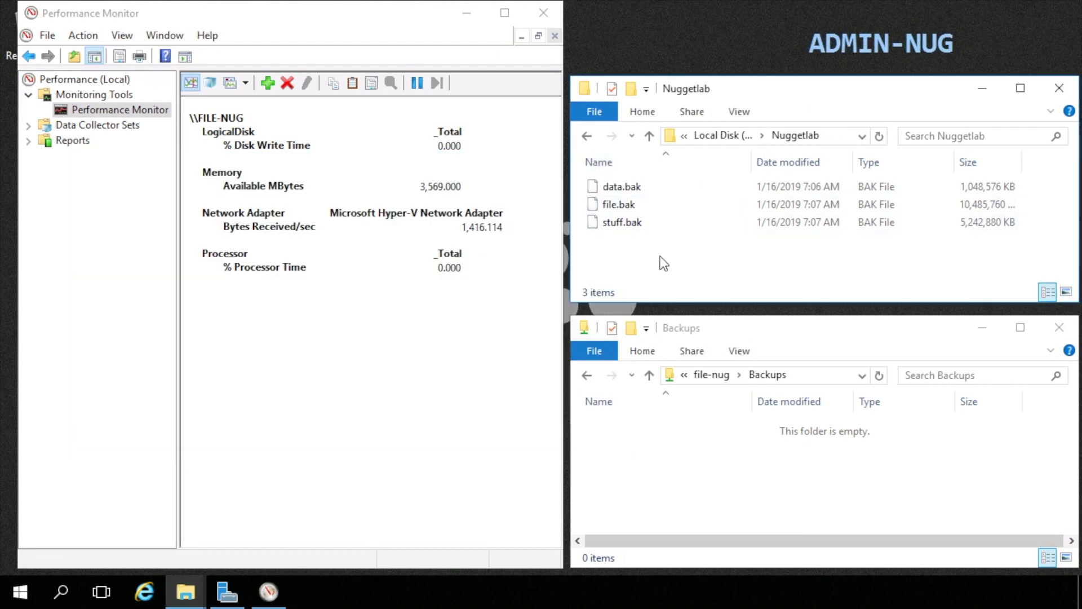
Drag data.bak, file.bak and stuff.bak from Nuggetlab into file-nug's Backups and let the 16 GB copy finish.
drag(663, 262, 631, 164)
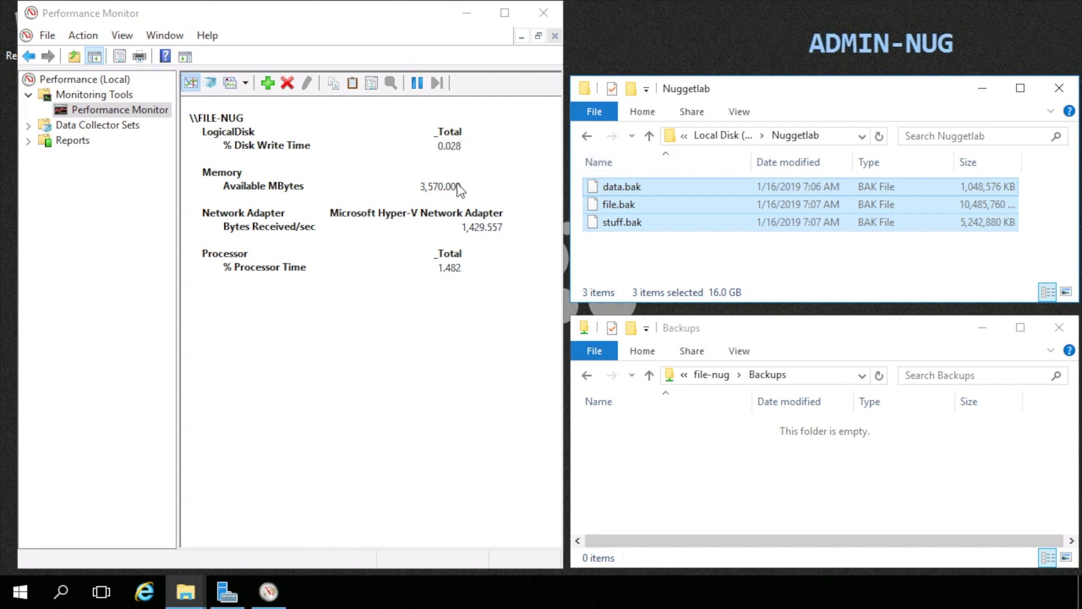
drag(617, 187, 711, 451)
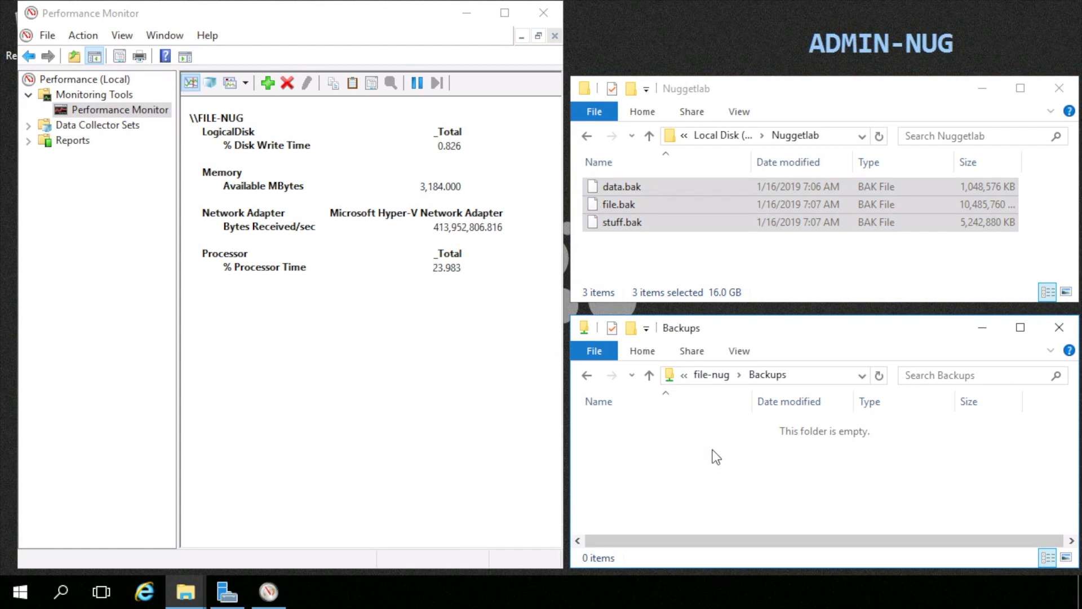
drag(378, 78, 876, 235)
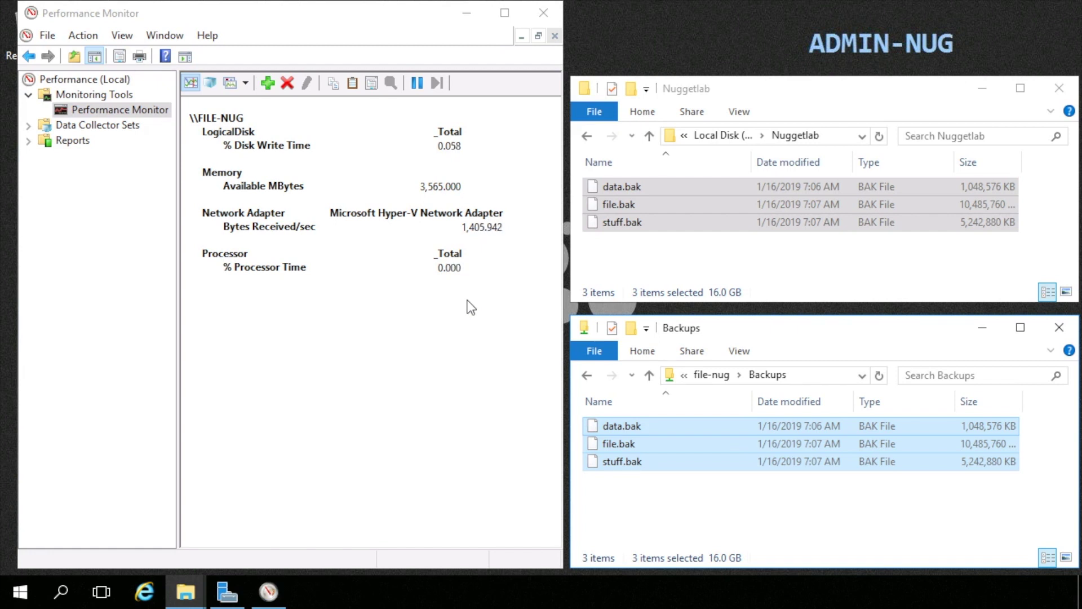
click(245, 83)
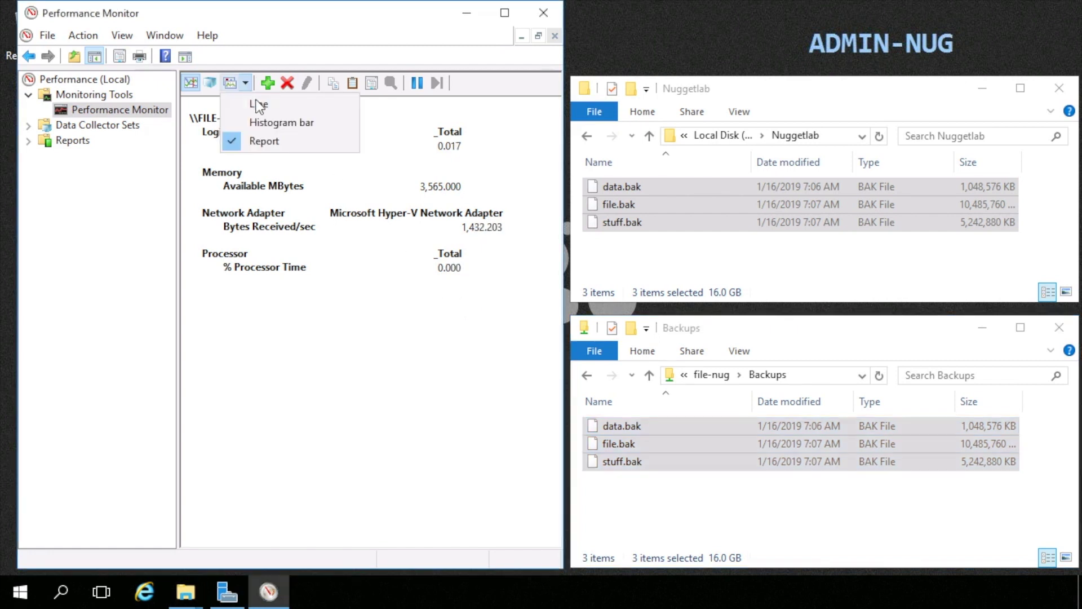
Display the FILE-NUG counters as a maximized line graph, then bring Server Manager forward.
click(255, 104)
click(505, 13)
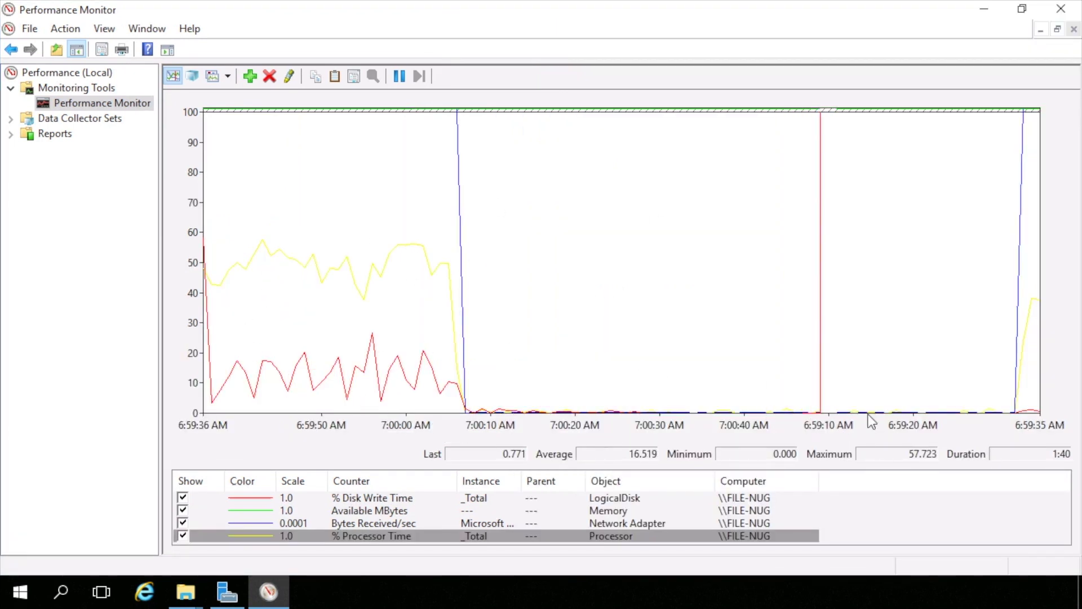
mouse_move(868, 415)
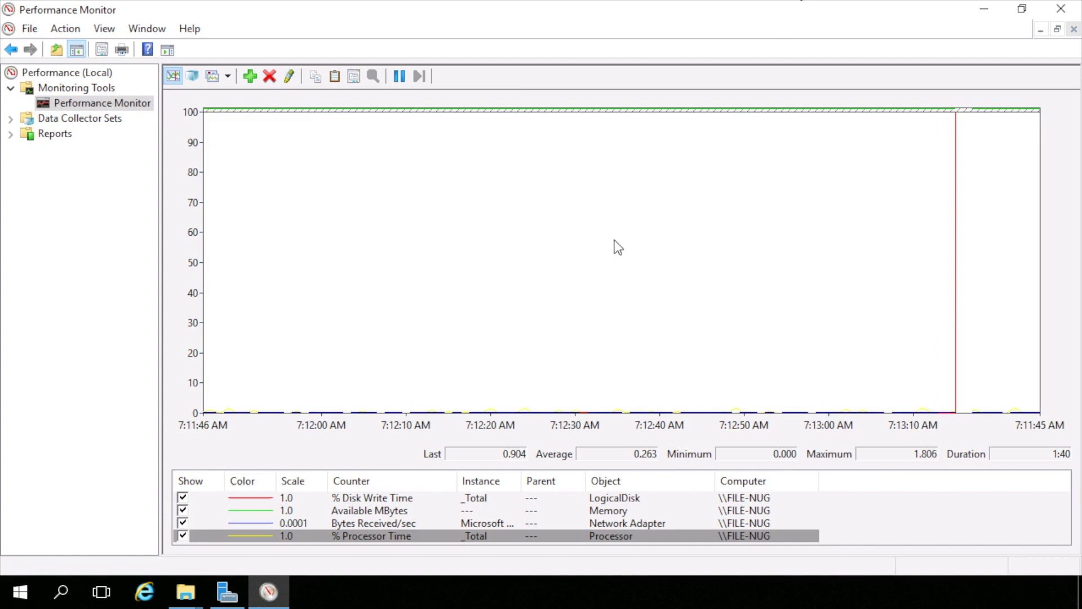
click(224, 593)
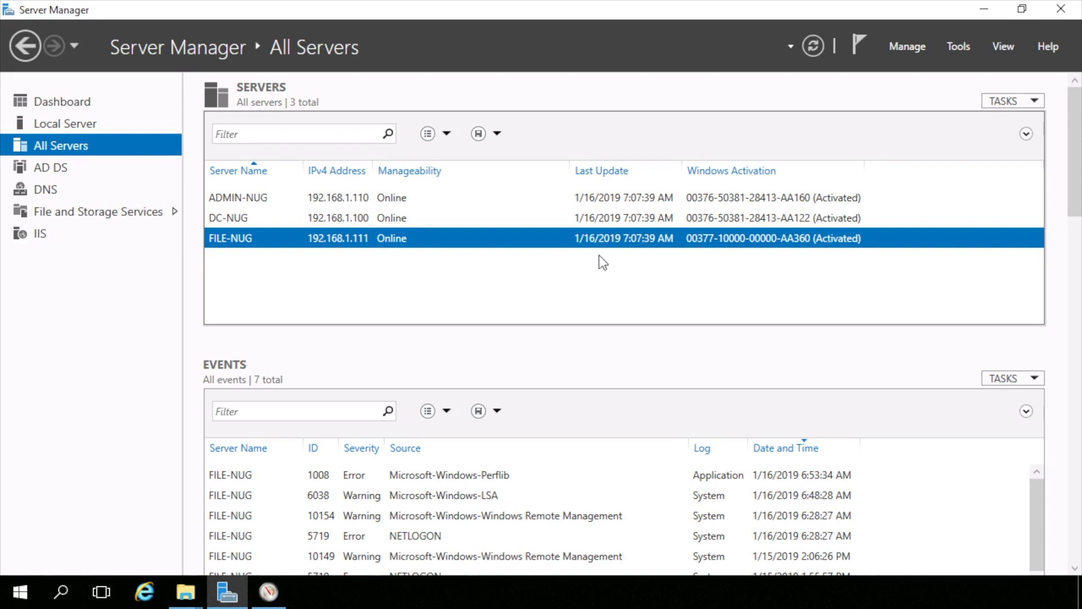
Launch Event Viewer from Server Manager's Tools menu.
click(948, 46)
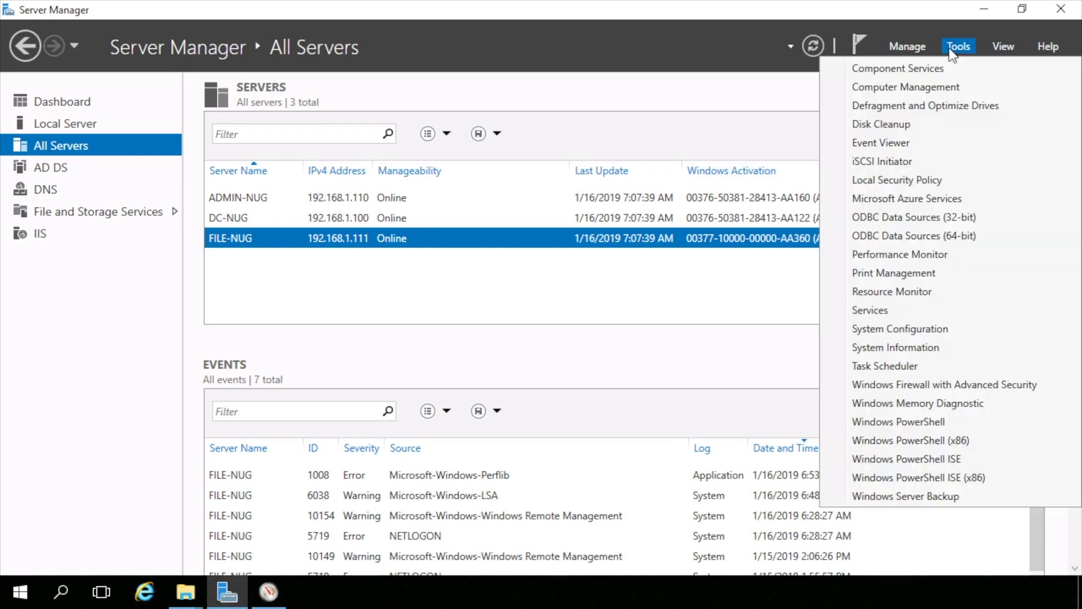
click(897, 147)
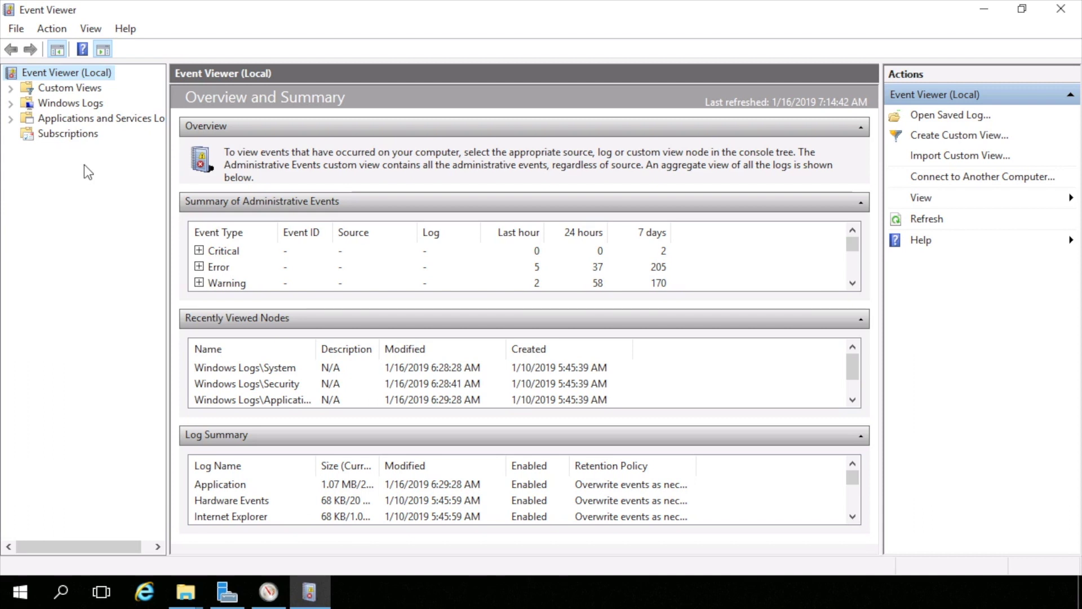
Browse the local Application, Security, Setup and System logs under Windows Logs.
click(10, 103)
click(78, 118)
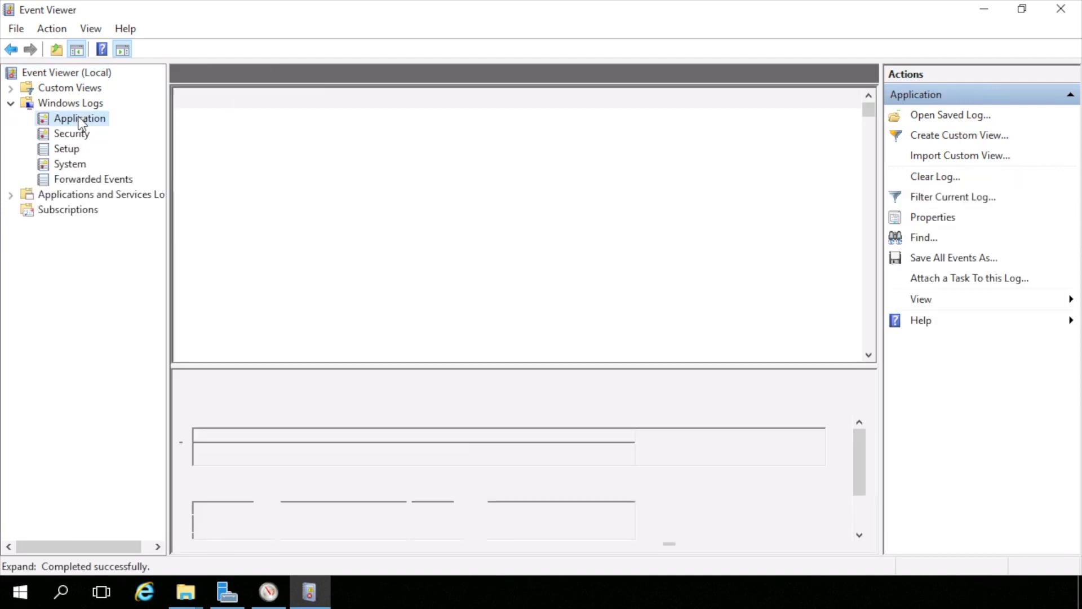
click(73, 138)
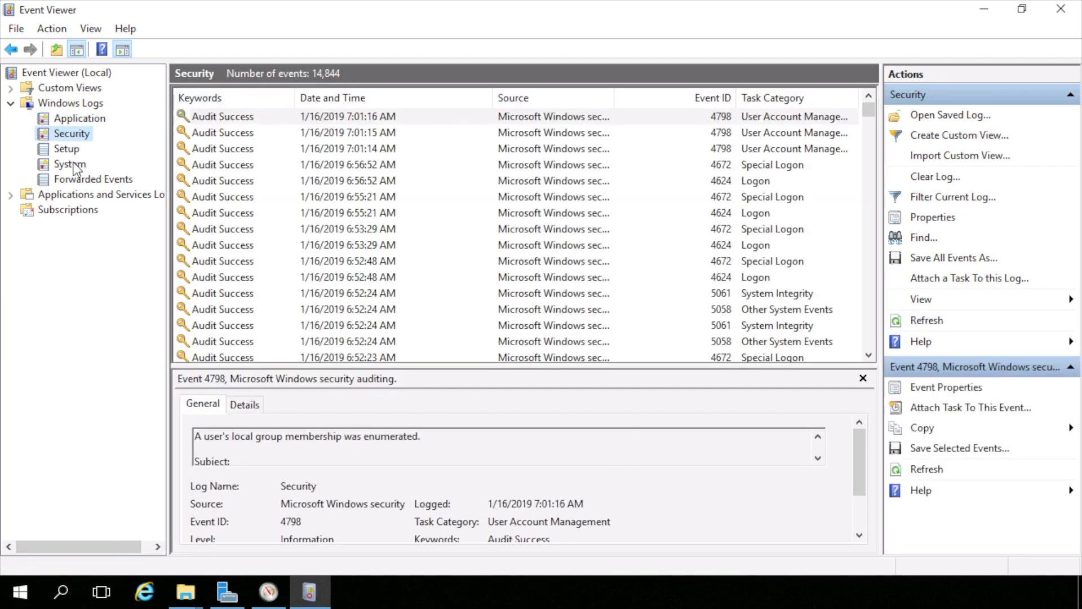
click(67, 148)
click(70, 164)
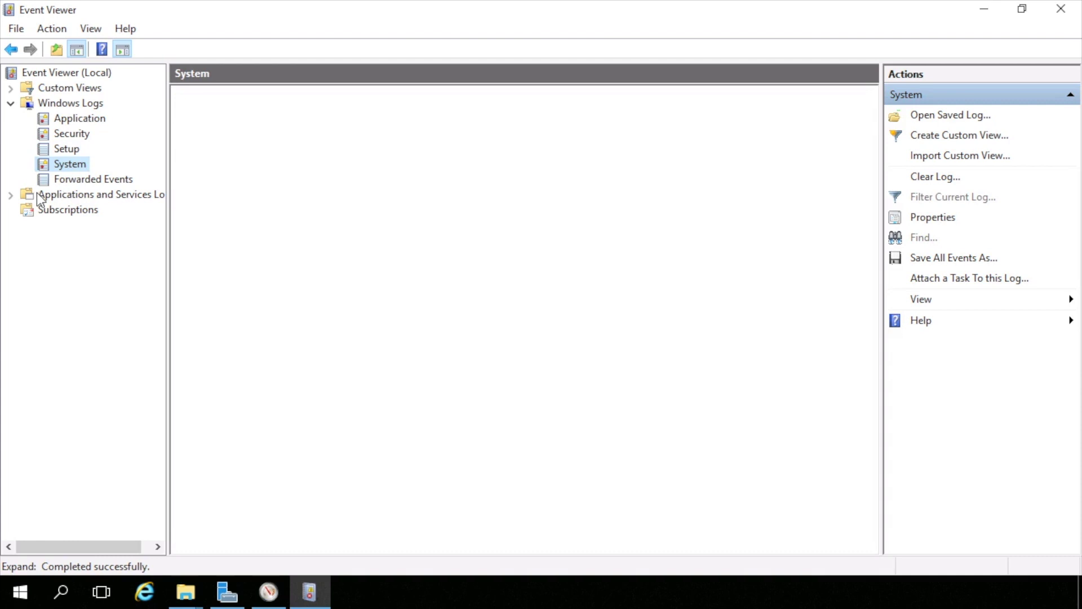
Expand Applications and Services Logs > Microsoft > Windows, then return to the overview.
click(10, 195)
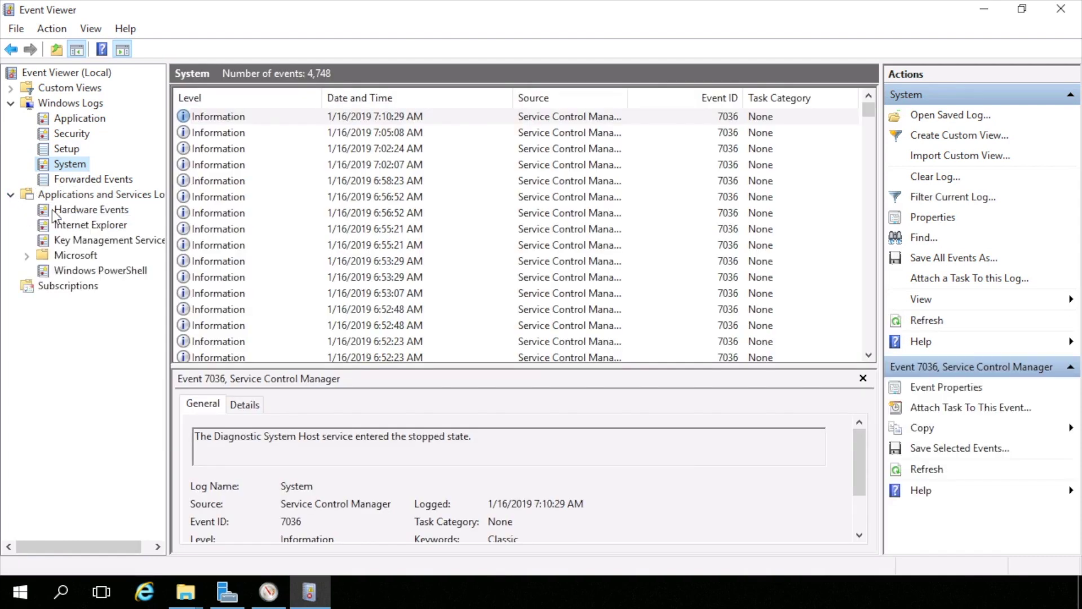
click(27, 256)
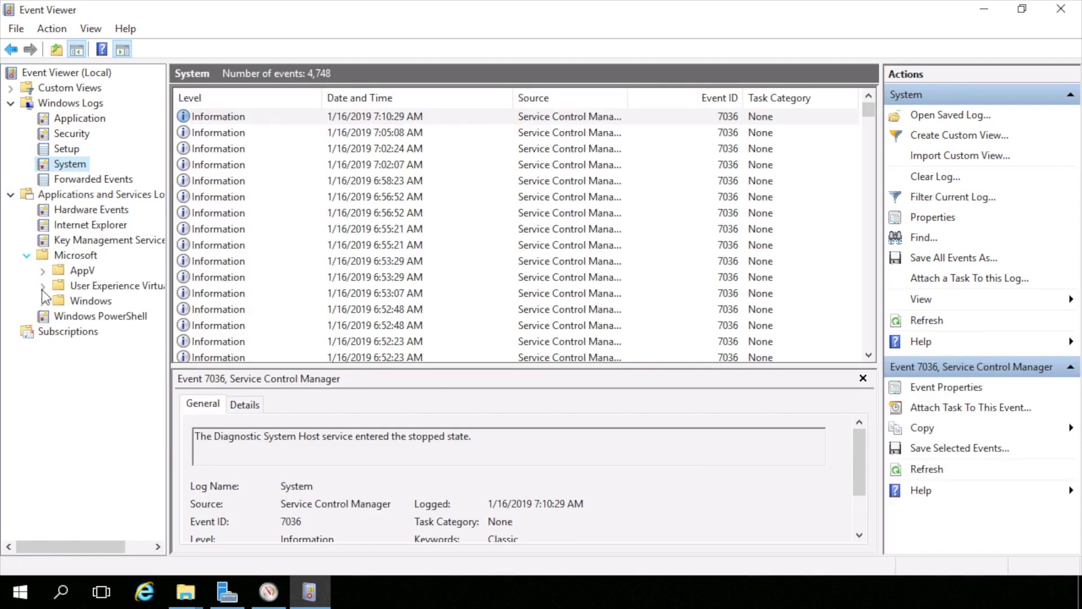
click(44, 302)
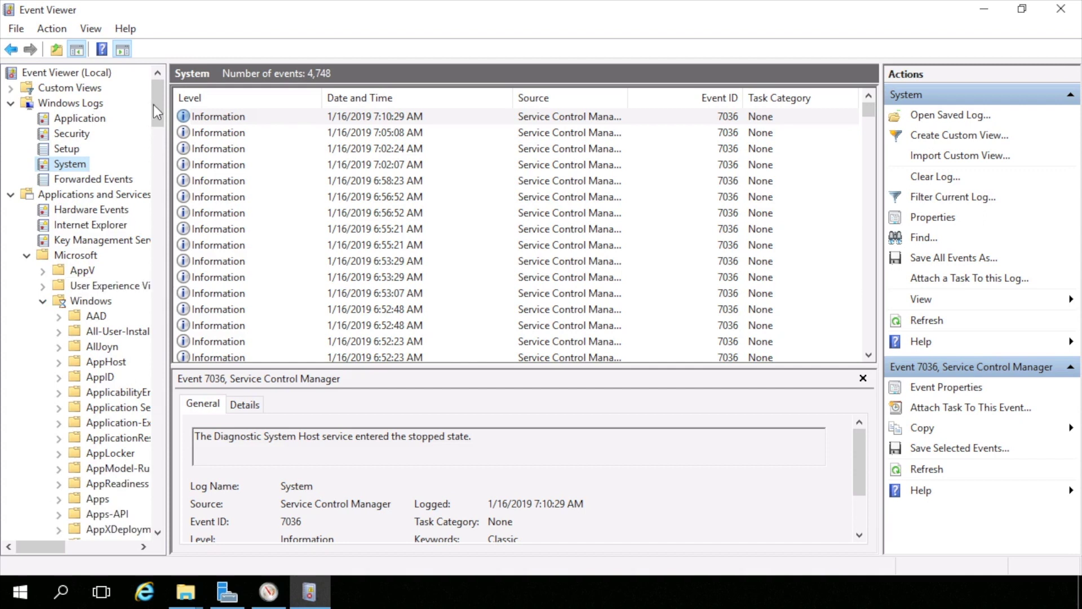
drag(154, 104, 167, 86)
key(alt+Left)
Connect Event Viewer to FILE-NUG and open its Application log showing 266 events.
right_click(85, 74)
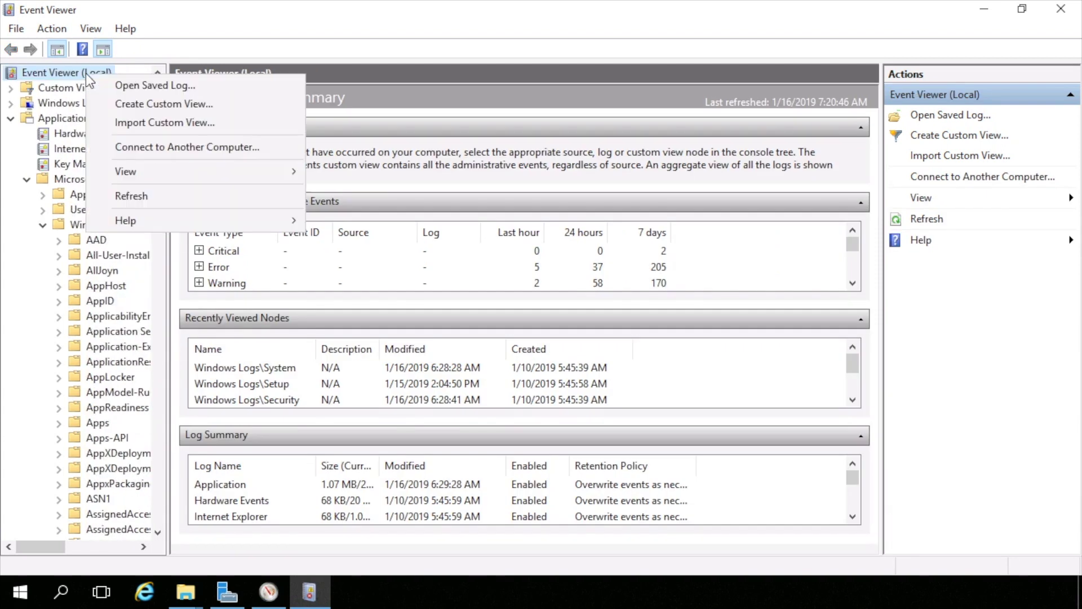
click(117, 147)
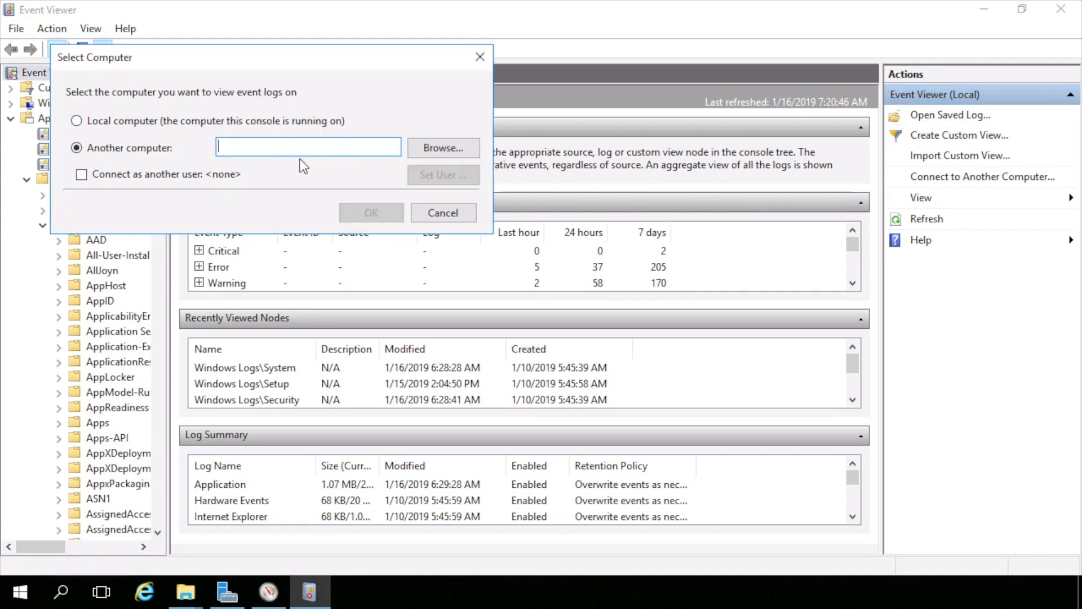
text(FILE-NUG)
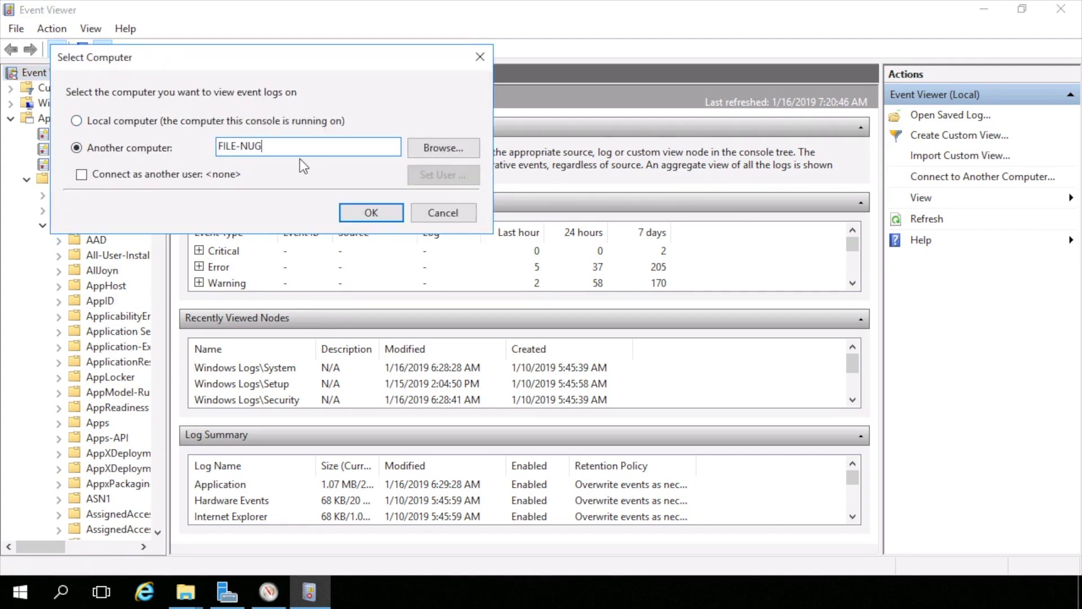
key(Return)
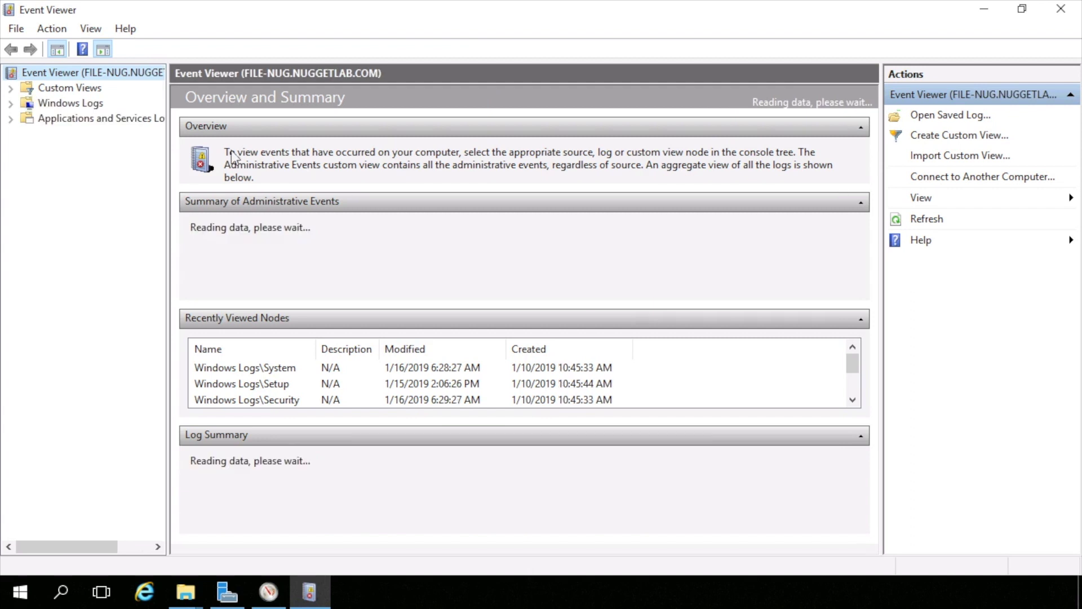
click(10, 103)
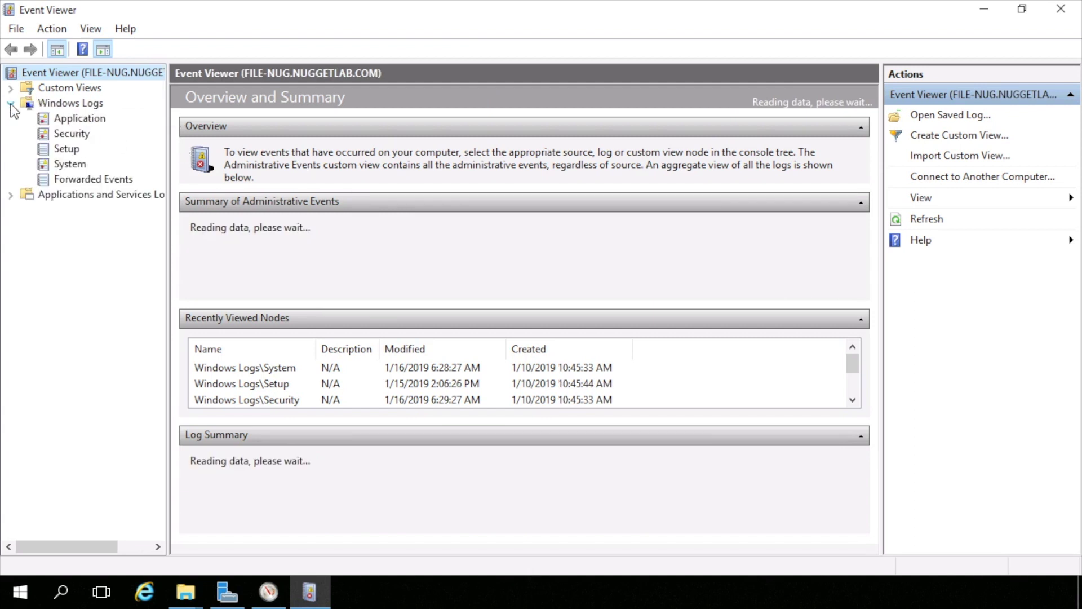
click(55, 119)
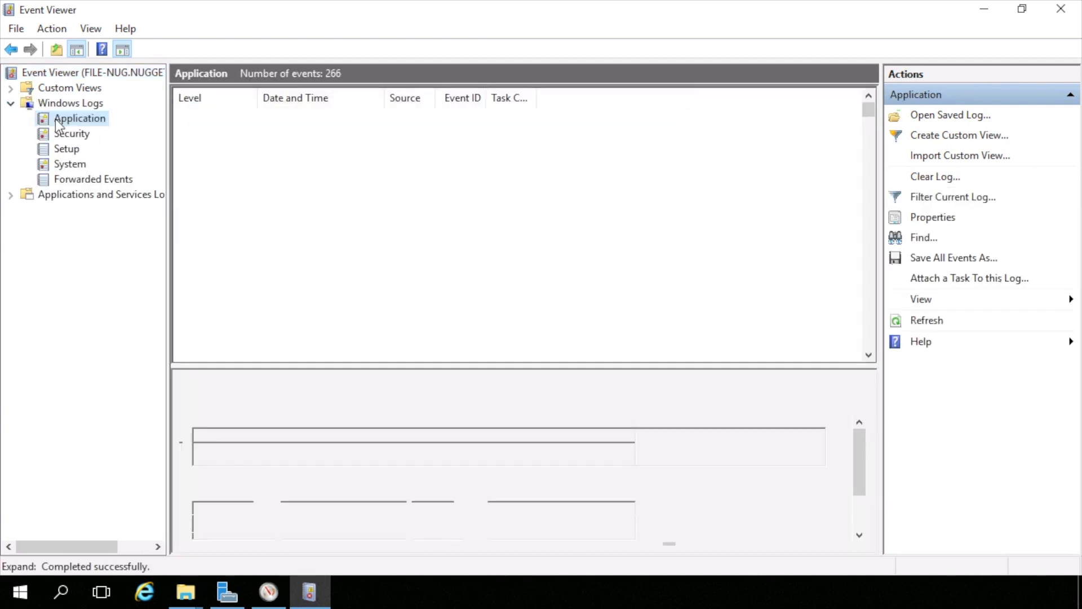